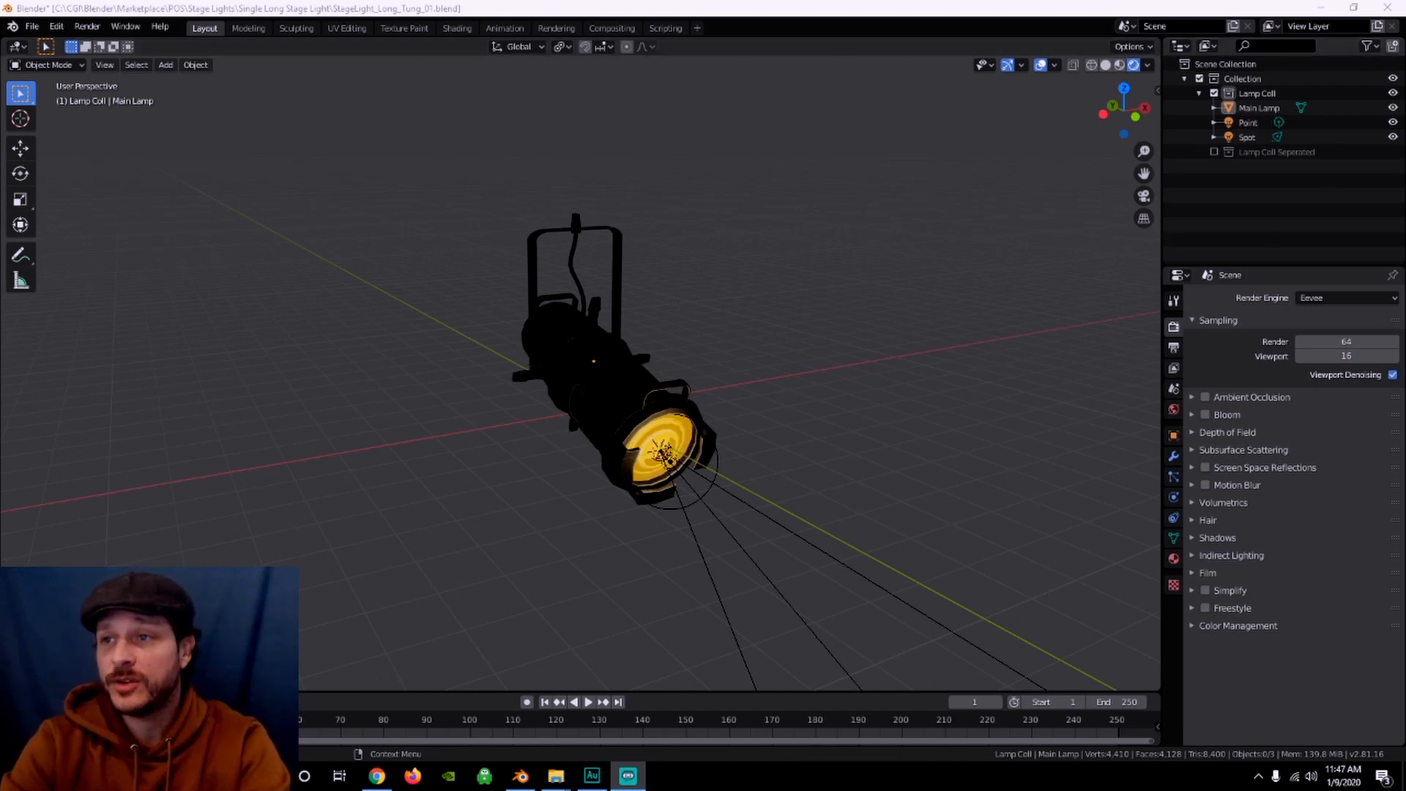
# - Switch to the Sketchfab models page in Chrome, open the Foosball Table model and inspect it from several angles
pyautogui.click(376, 776)
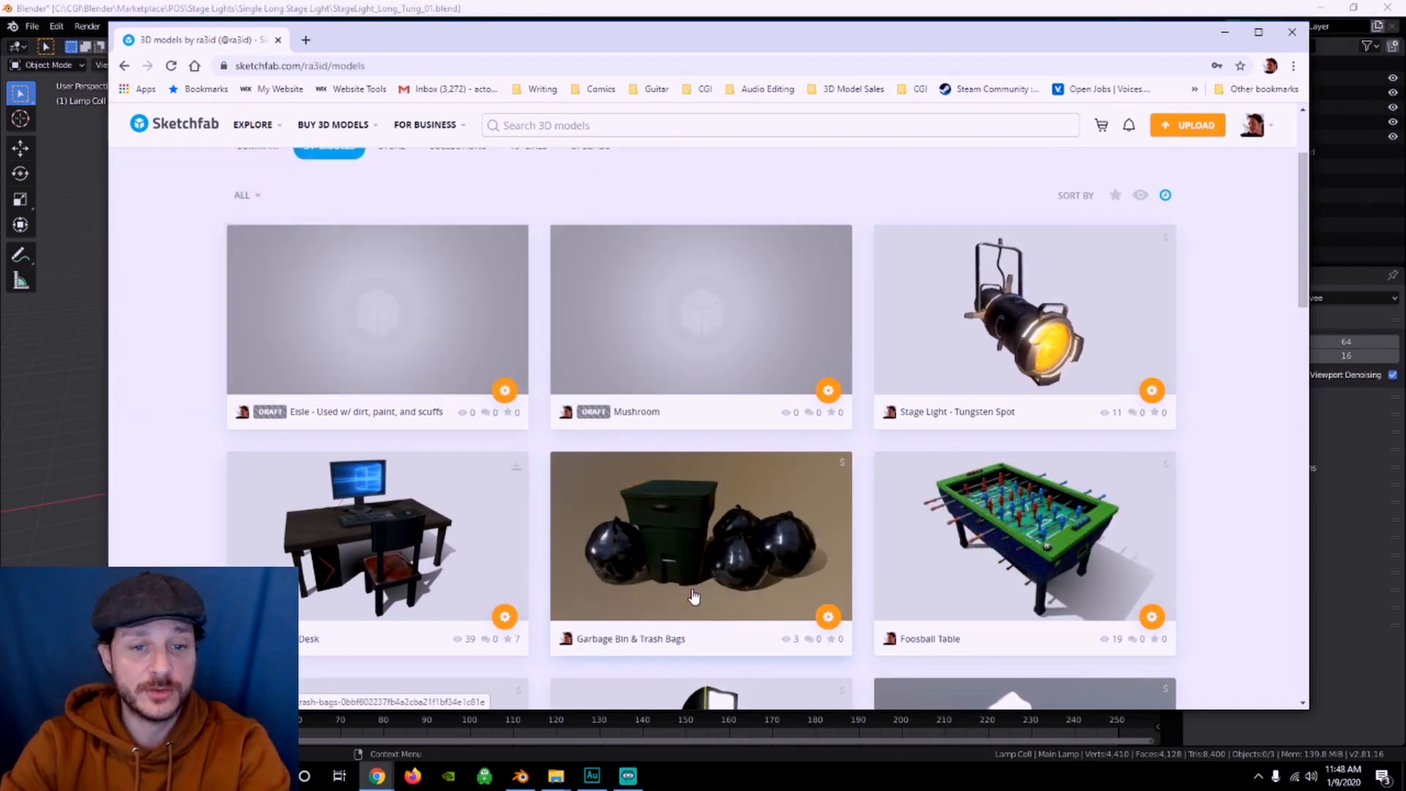
pyautogui.click(1038, 576)
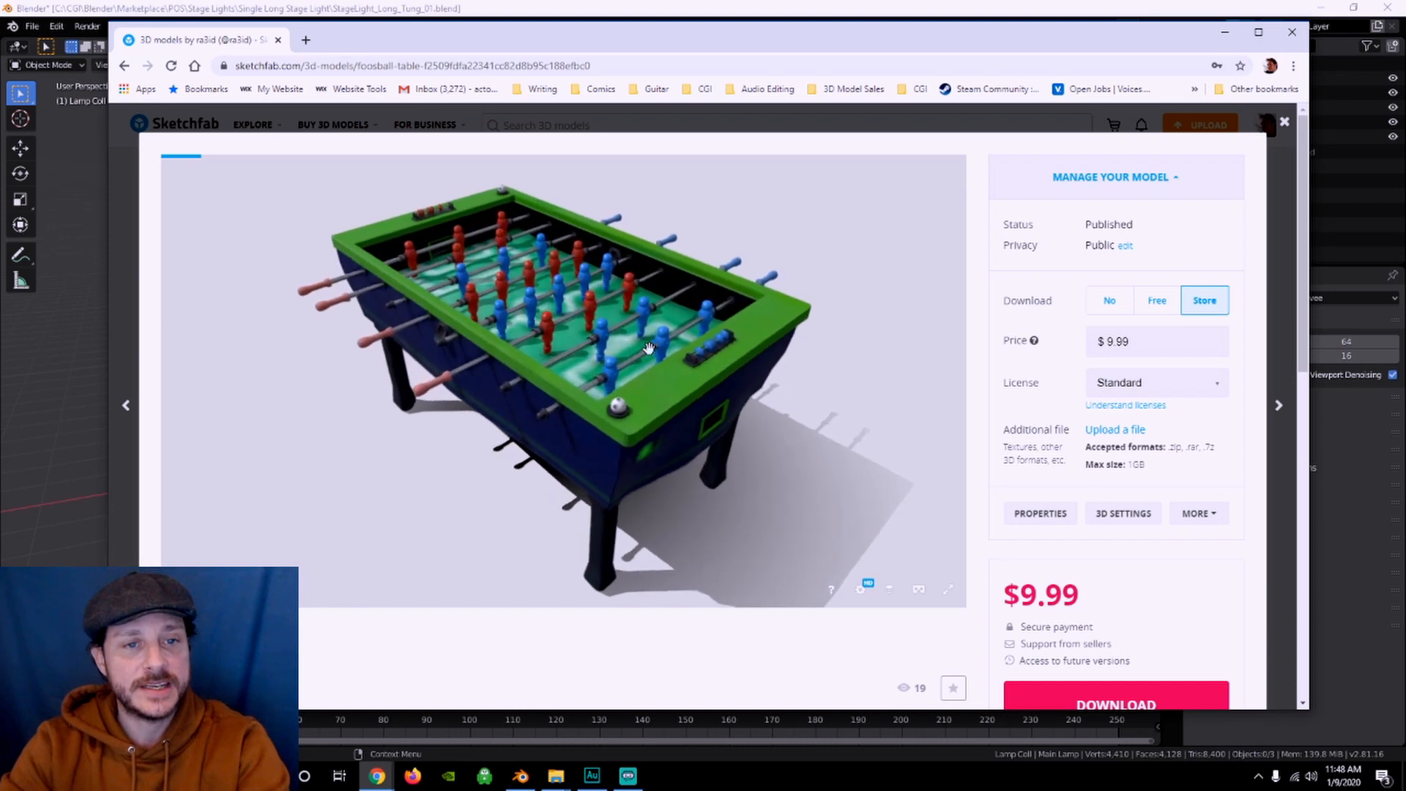
pyautogui.moveTo(536, 409)
pyautogui.mouseDown()
pyautogui.moveTo(549, 389)
pyautogui.moveTo(533, 270)
pyautogui.moveTo(665, 339)
pyautogui.moveTo(652, 377)
pyautogui.moveTo(558, 408)
pyautogui.moveTo(528, 402)
pyautogui.moveTo(634, 366)
pyautogui.moveTo(670, 375)
pyautogui.mouseUp()
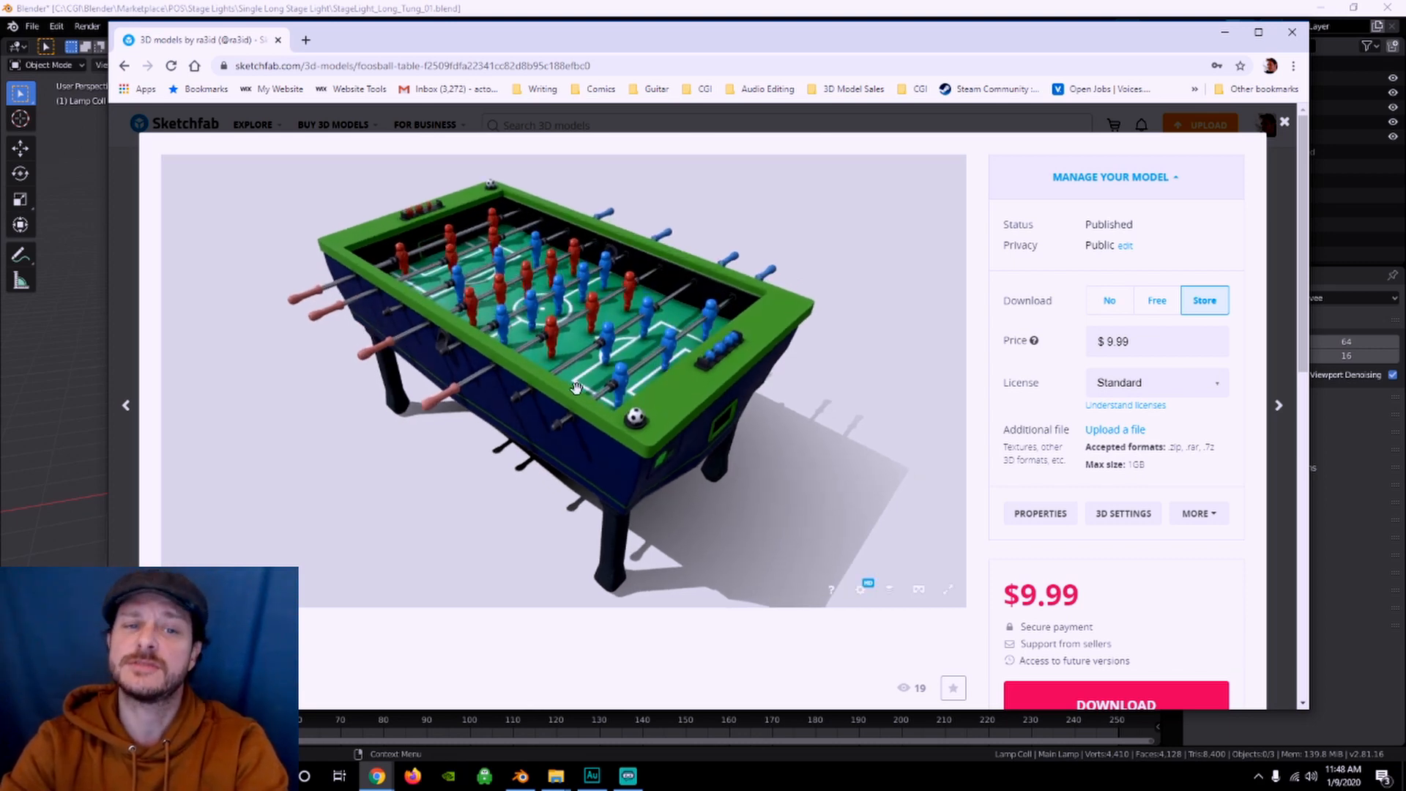
pyautogui.moveTo(575, 388)
pyautogui.mouseDown()
pyautogui.moveTo(623, 384)
pyautogui.moveTo(574, 391)
pyautogui.moveTo(608, 373)
pyautogui.moveTo(615, 344)
pyautogui.moveTo(631, 381)
pyautogui.moveTo(863, 348)
pyautogui.mouseUp()
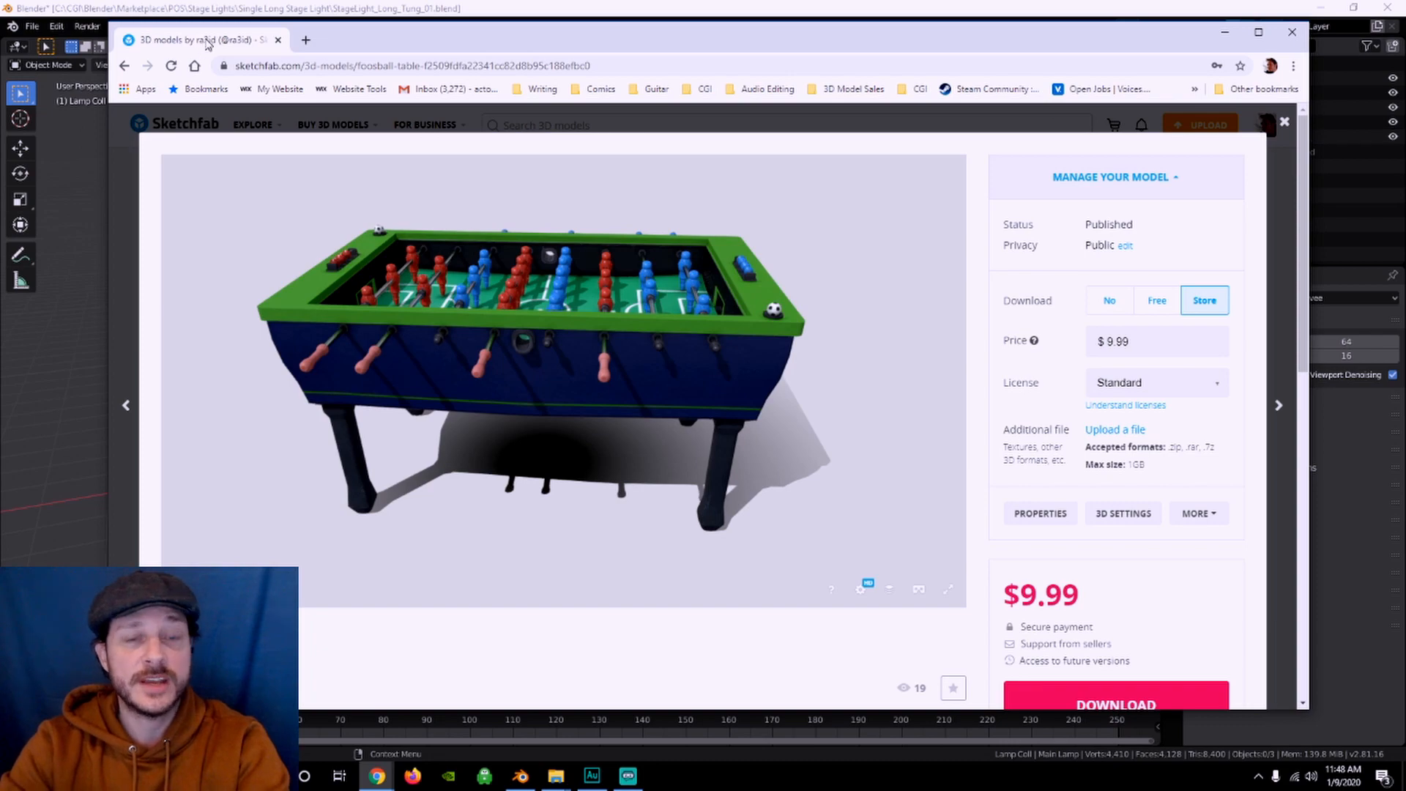
# - Switch to Blender and examine the Main Lamp stage light model up close and from both sides
pyautogui.hotkey('alt', 'Tab')
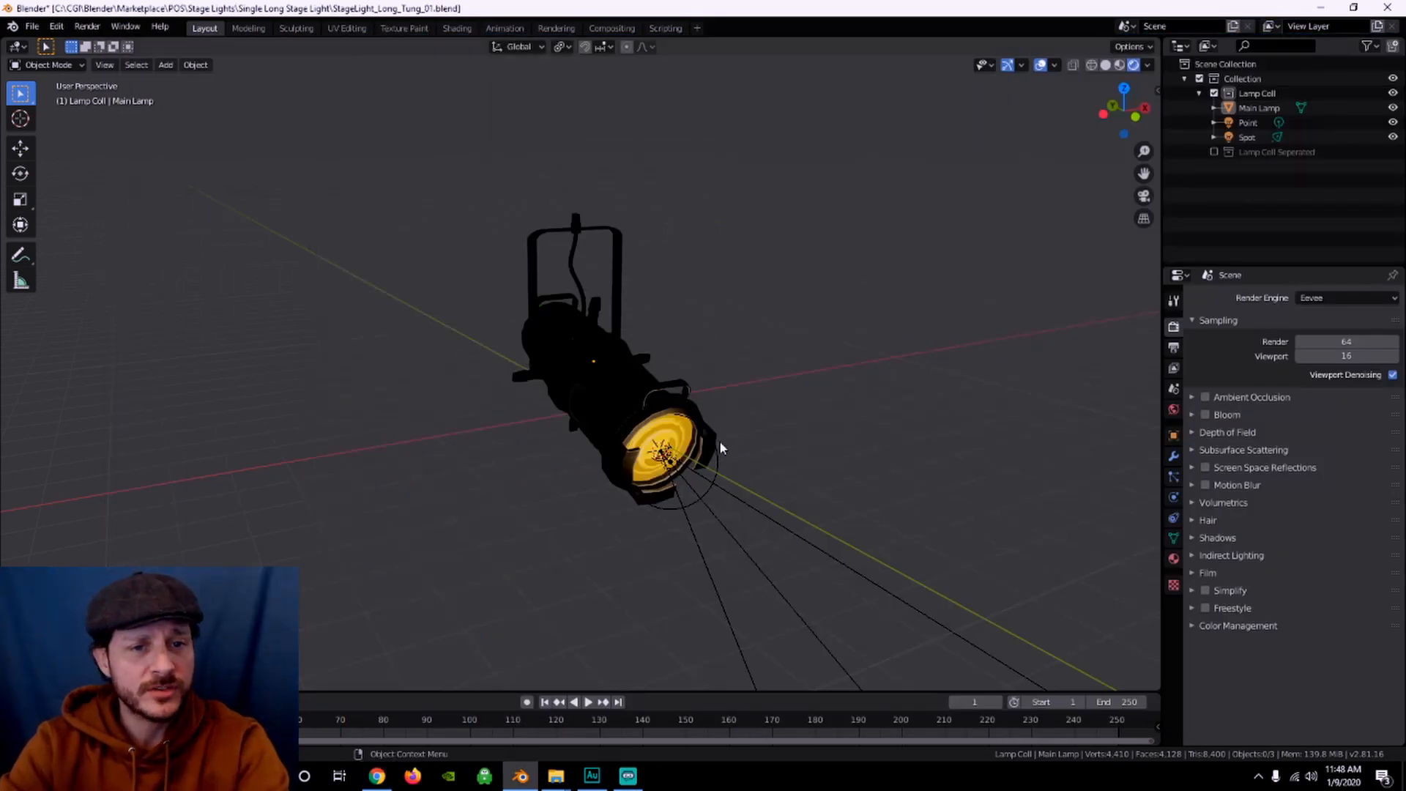
pyautogui.scroll(3, 688, 418)
pyautogui.scroll(-3, 685, 419)
pyautogui.click(676, 420)
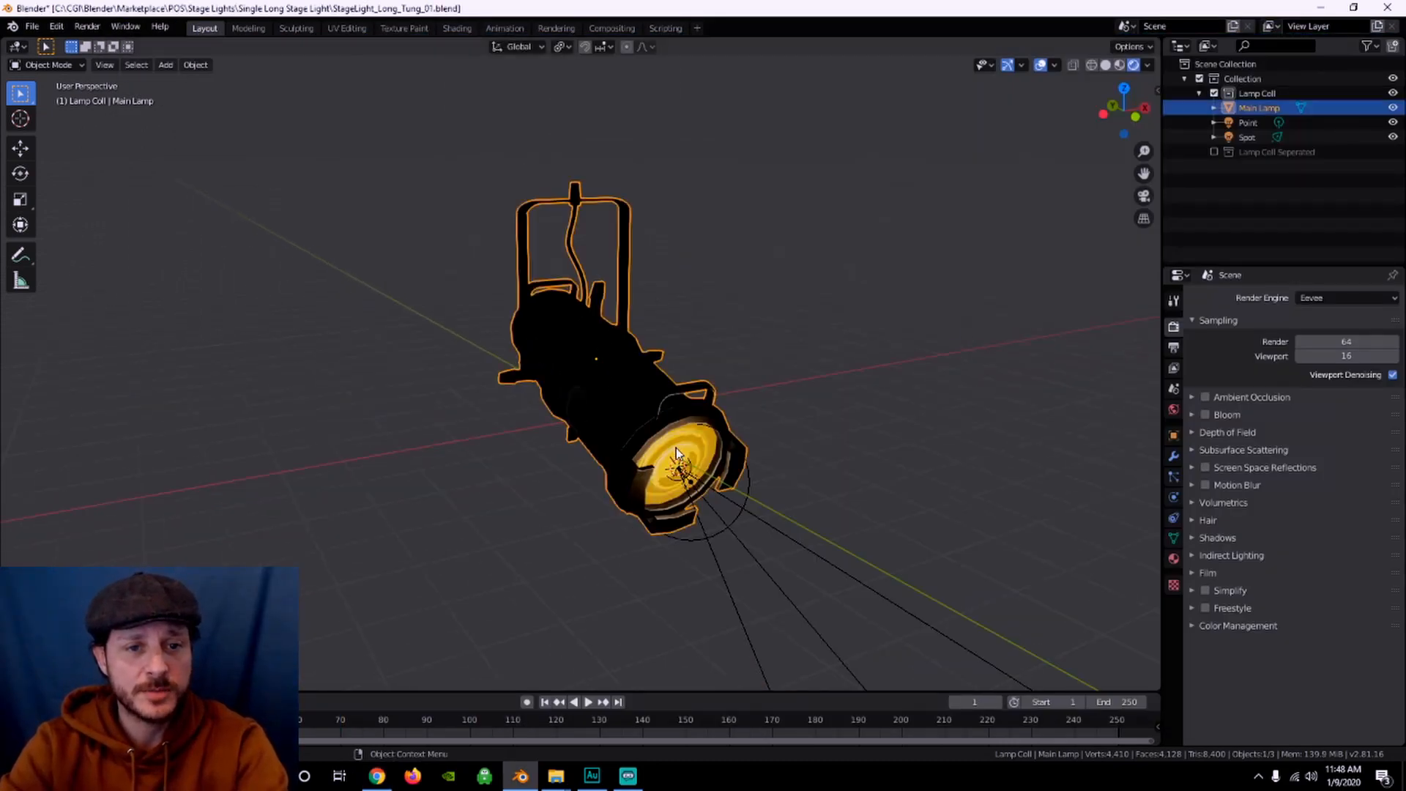
pyautogui.moveTo(677, 420); pyautogui.dragTo(642, 438, button='middle')
pyautogui.scroll(1, 642, 438)
pyautogui.scroll(2, 642, 438)
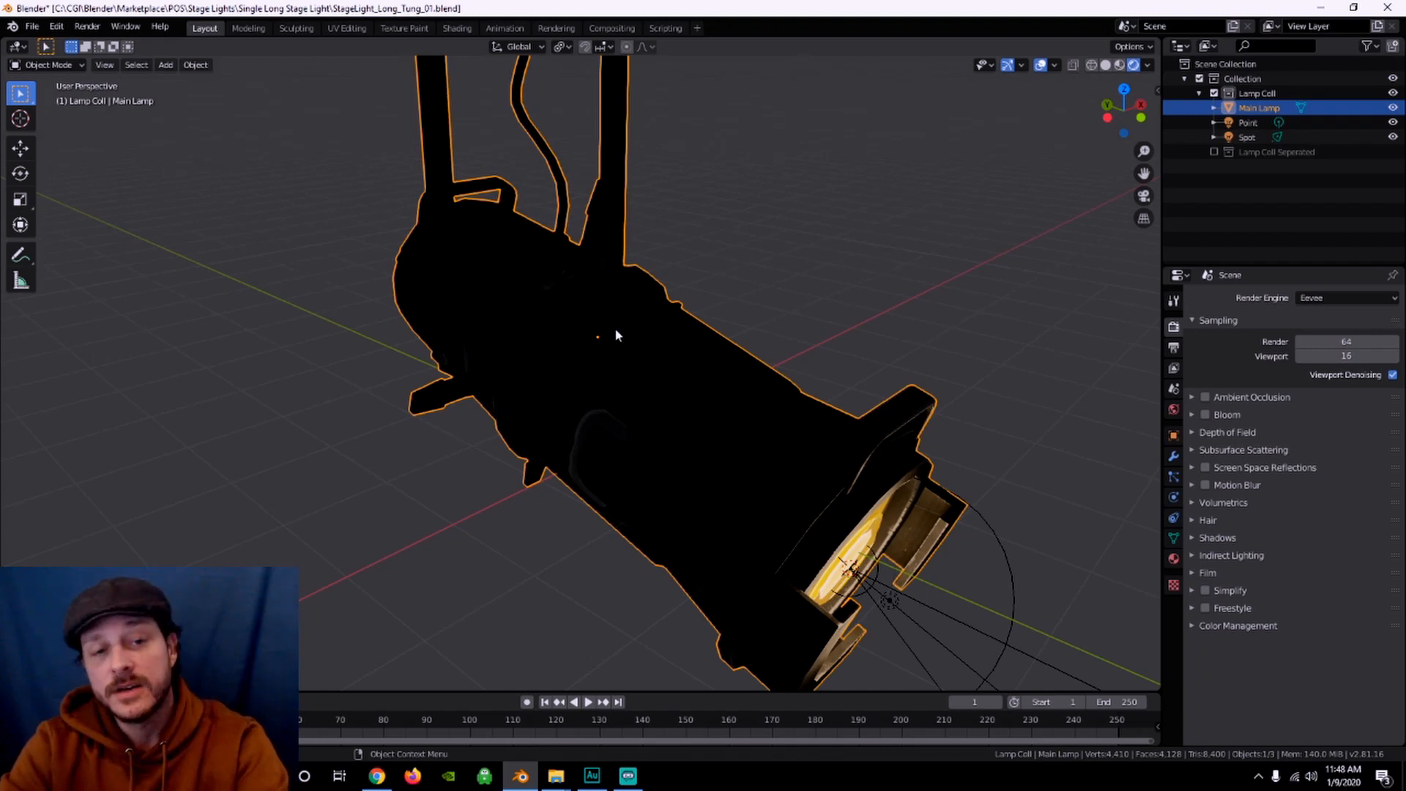
pyautogui.moveTo(825, 425); pyautogui.dragTo(668, 408, button='middle')
pyautogui.scroll(-4, 383, 261)
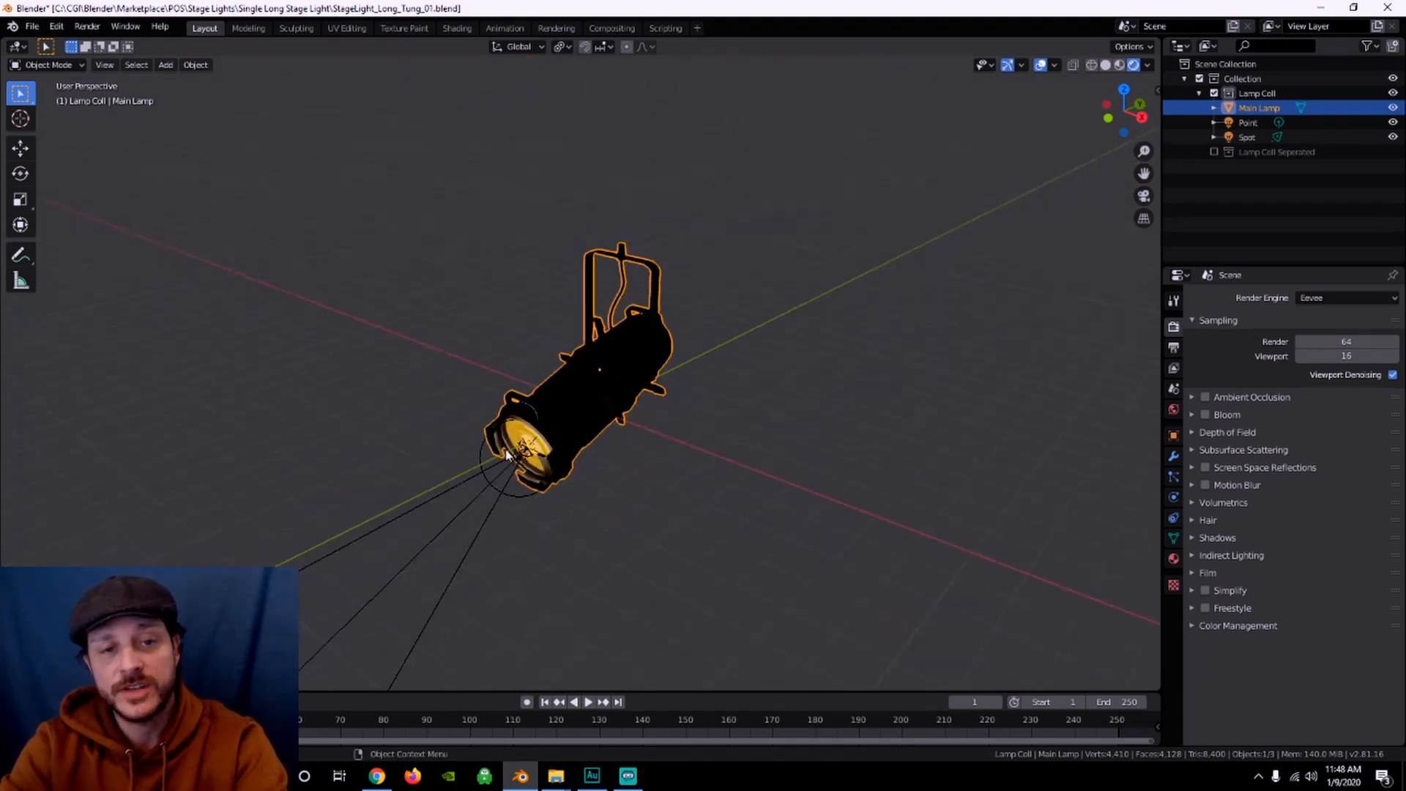
pyautogui.moveTo(512, 410); pyautogui.dragTo(571, 524, button='middle')
pyautogui.scroll(4, 563, 512)
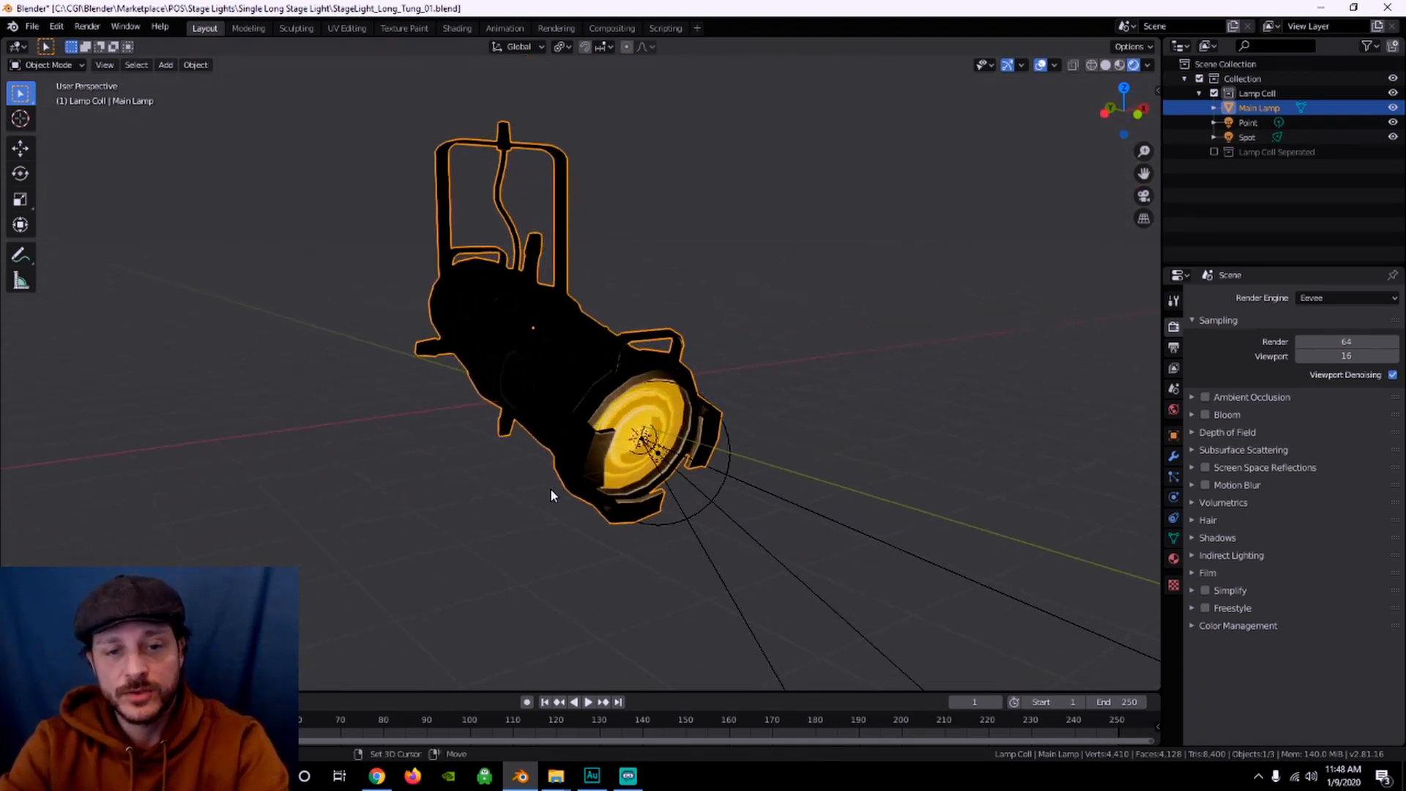
# - Select the spot light, the point light and the main lamp one after another to inspect the scene's objects
pyautogui.click(810, 508)
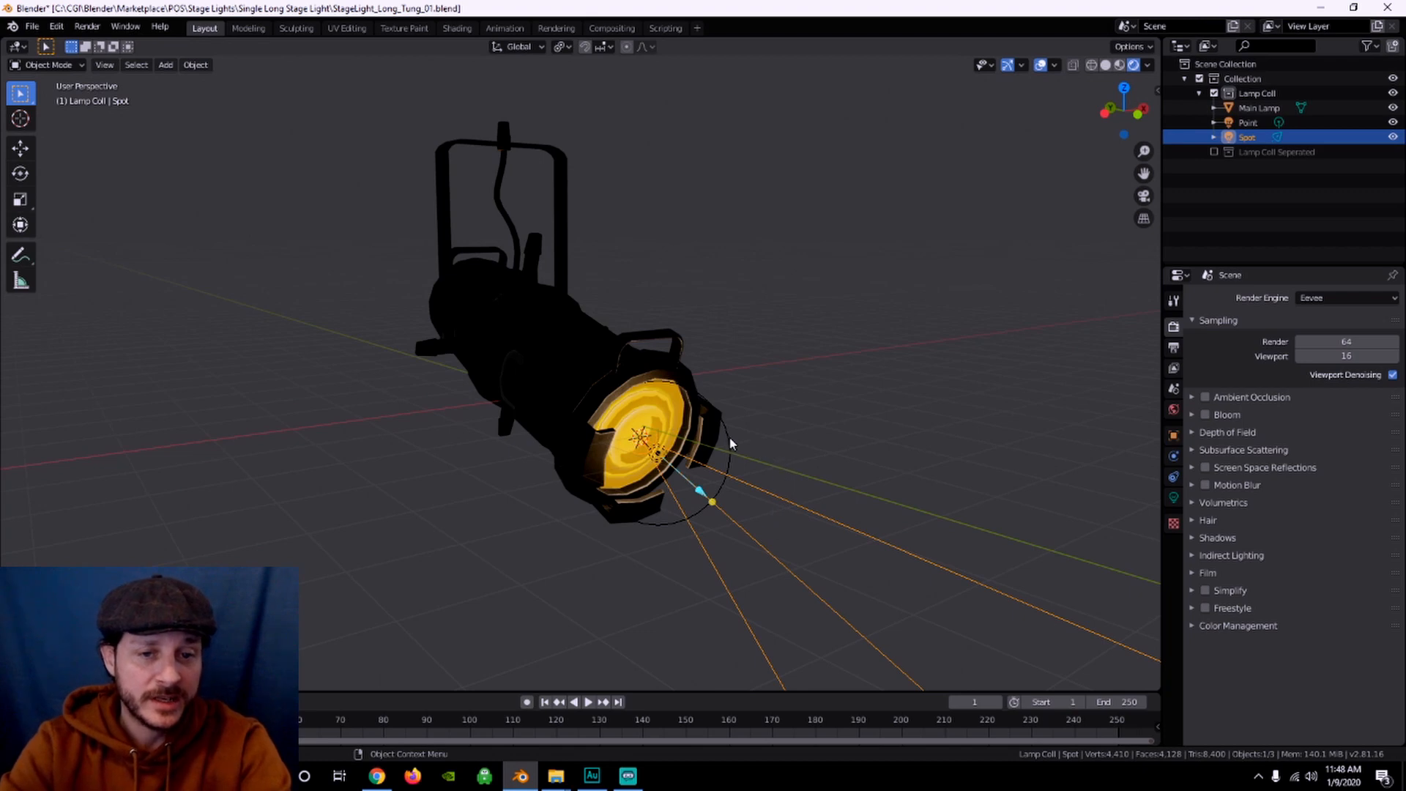
pyautogui.click(747, 505)
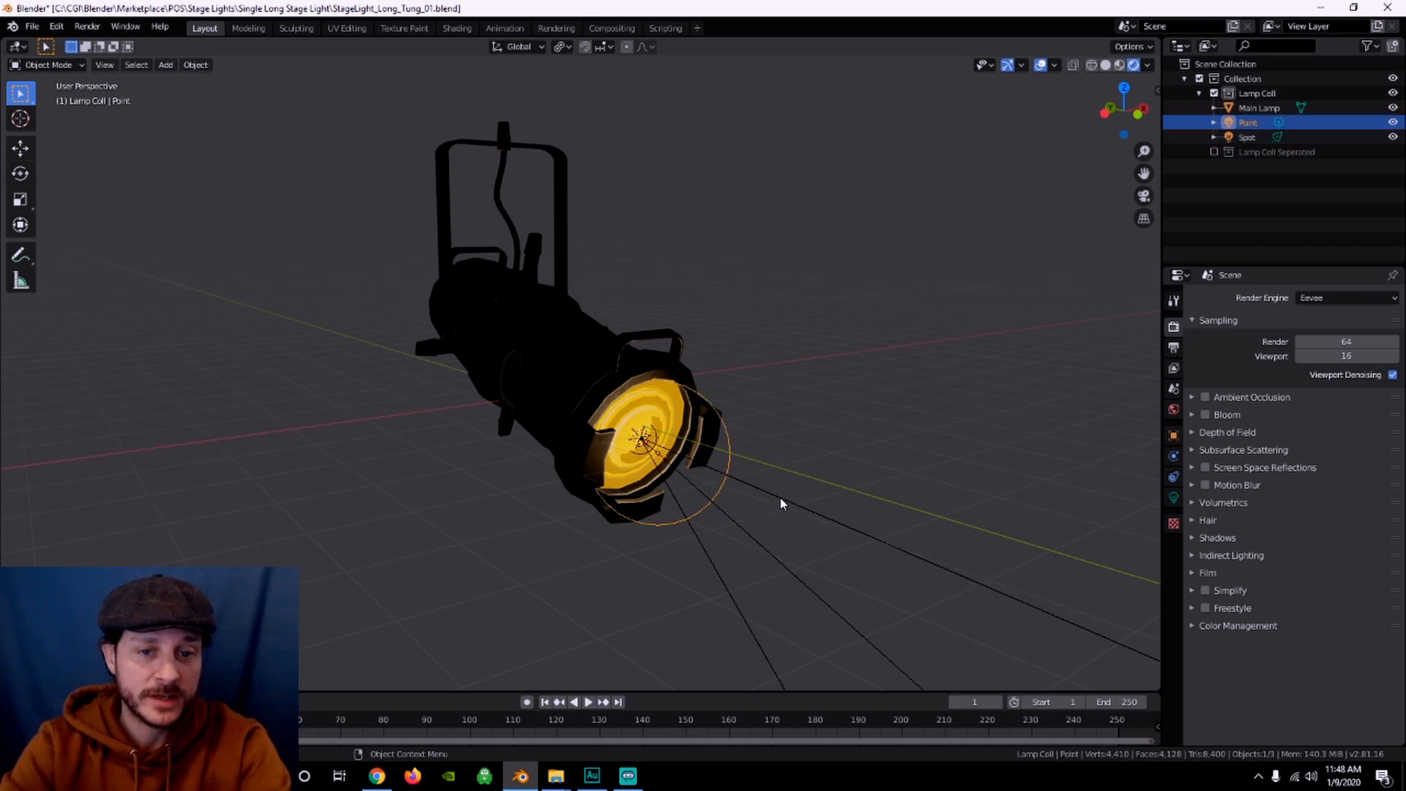
pyautogui.click(749, 550)
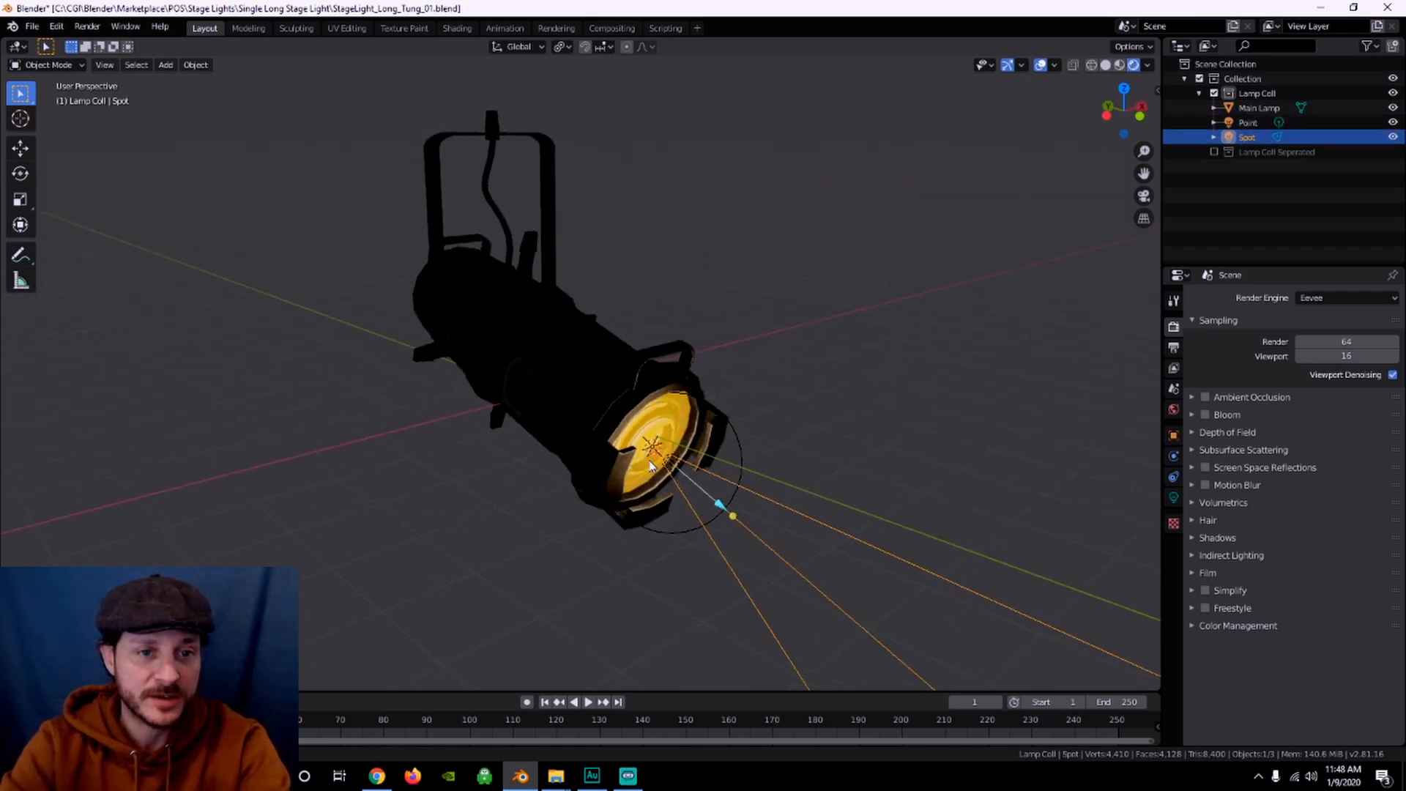
pyautogui.click(557, 335)
pyautogui.moveTo(677, 473); pyautogui.dragTo(524, 147, button='middle')
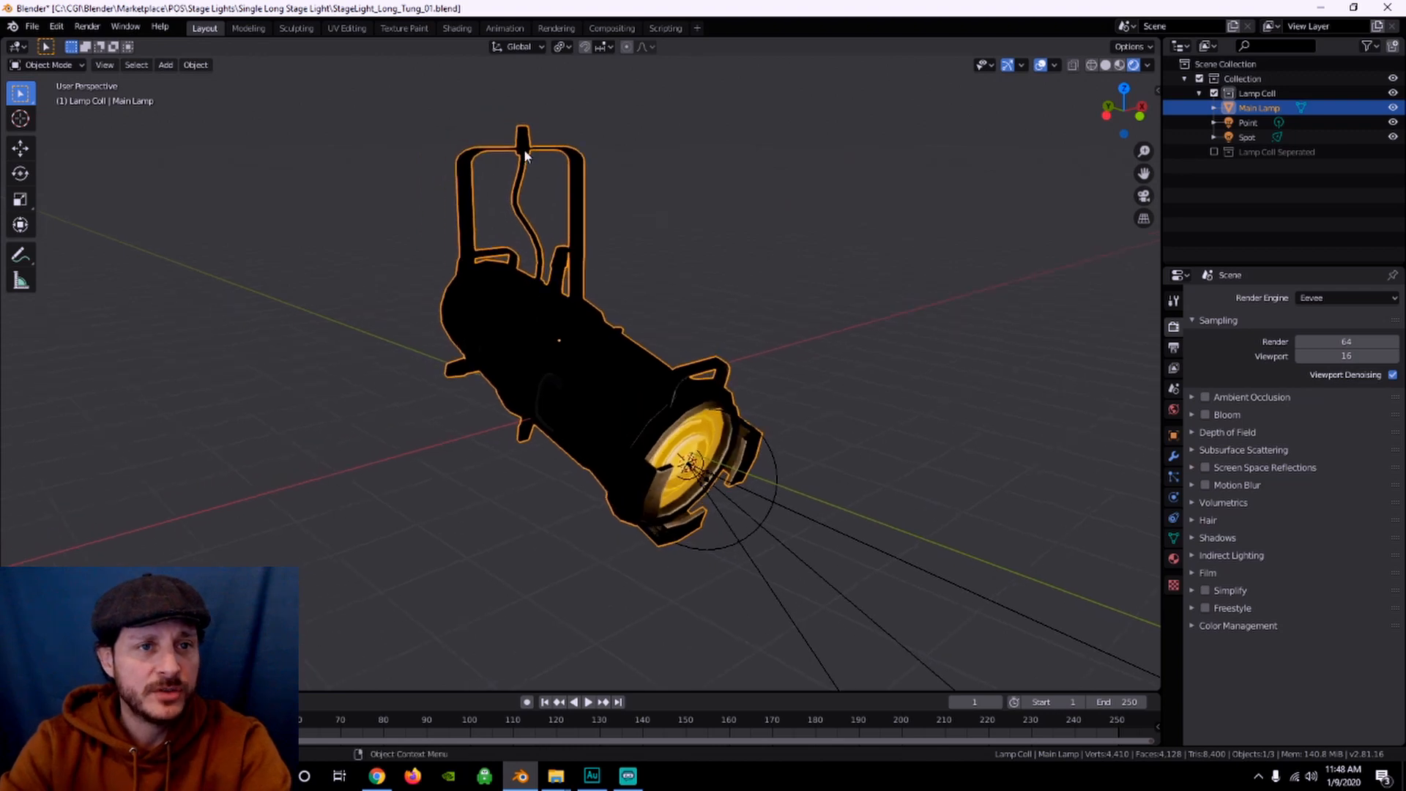
# - Review the main lamp's shader nodes with their image textures and its UV layout, and return to the Layout workspace
pyautogui.click(454, 27)
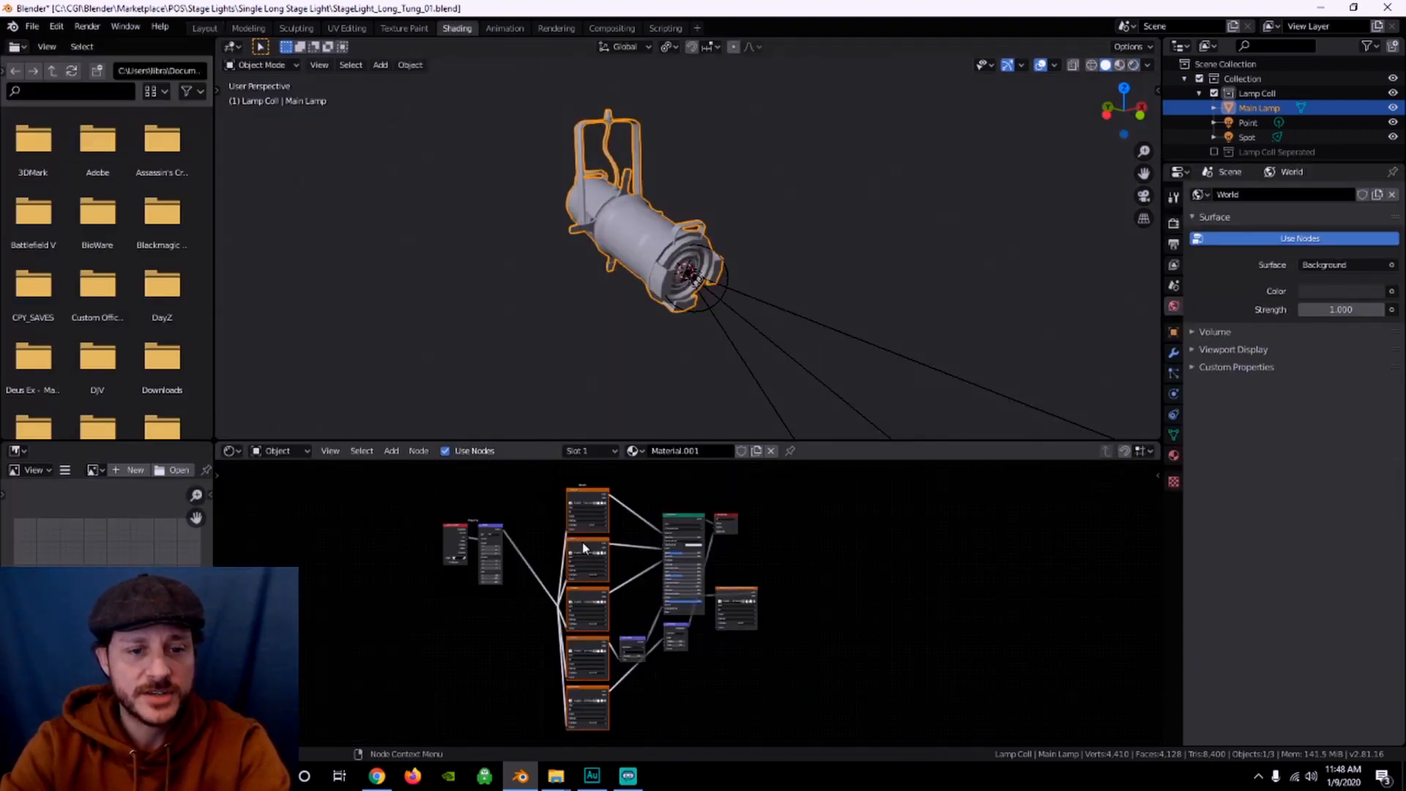
pyautogui.moveTo(538, 473); pyautogui.dragTo(614, 720)
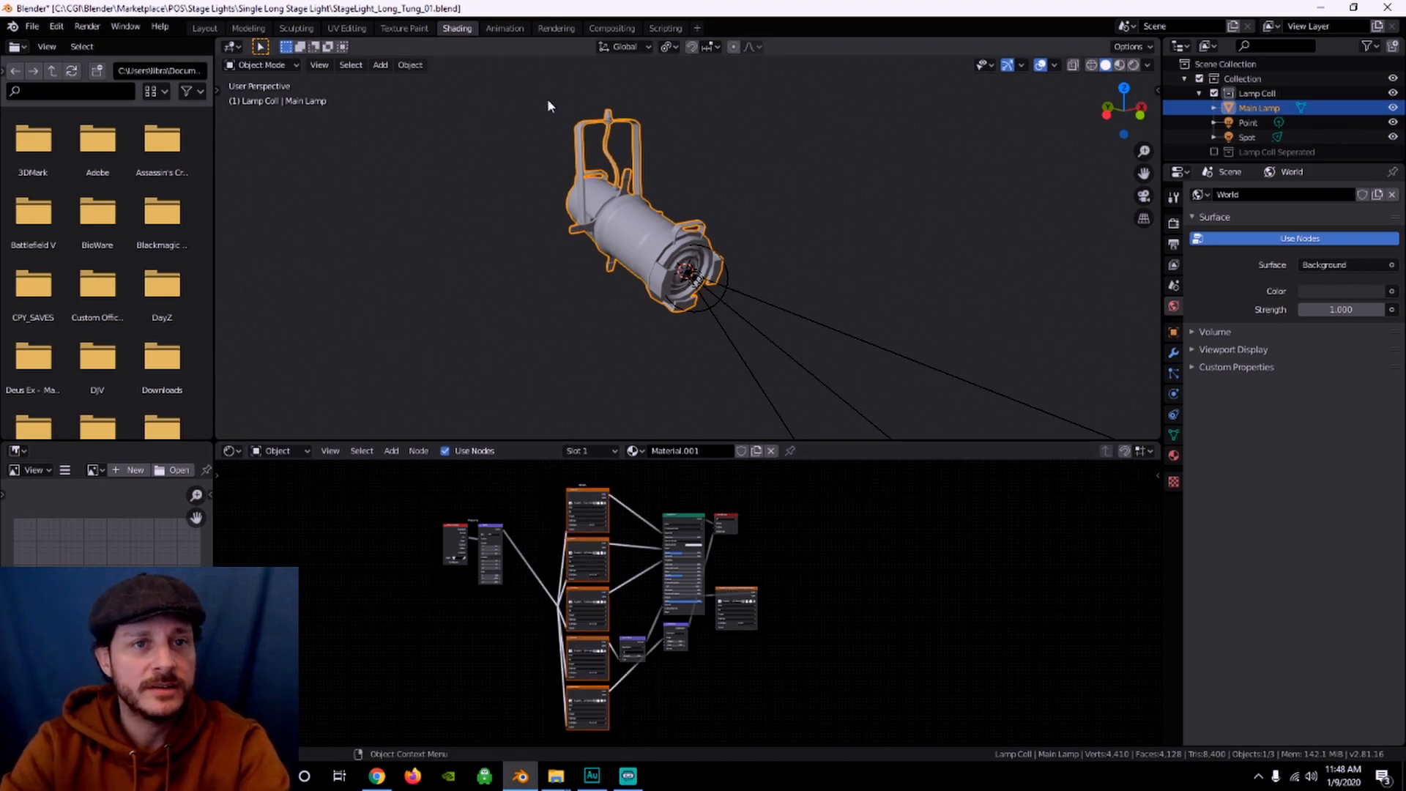
pyautogui.click(349, 28)
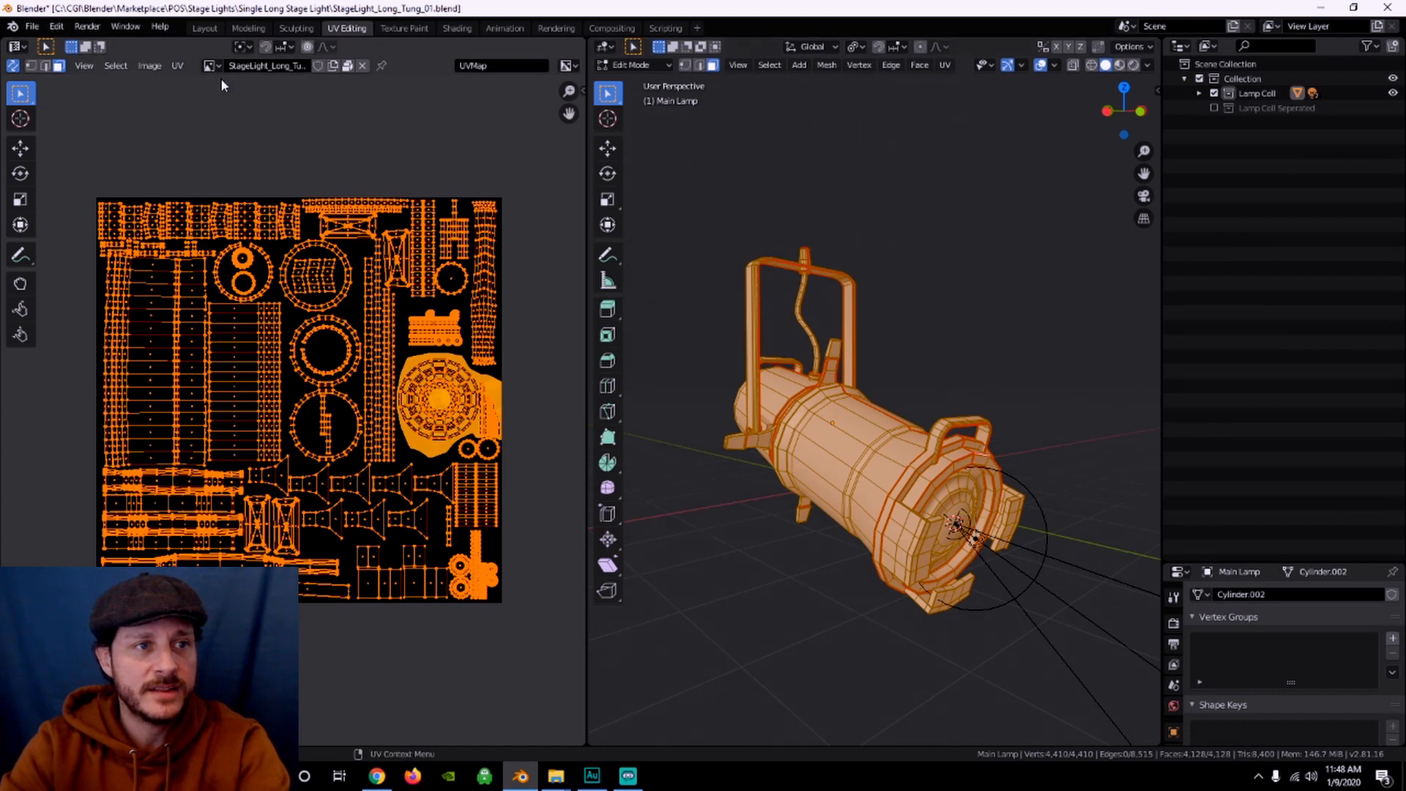
pyautogui.click(207, 28)
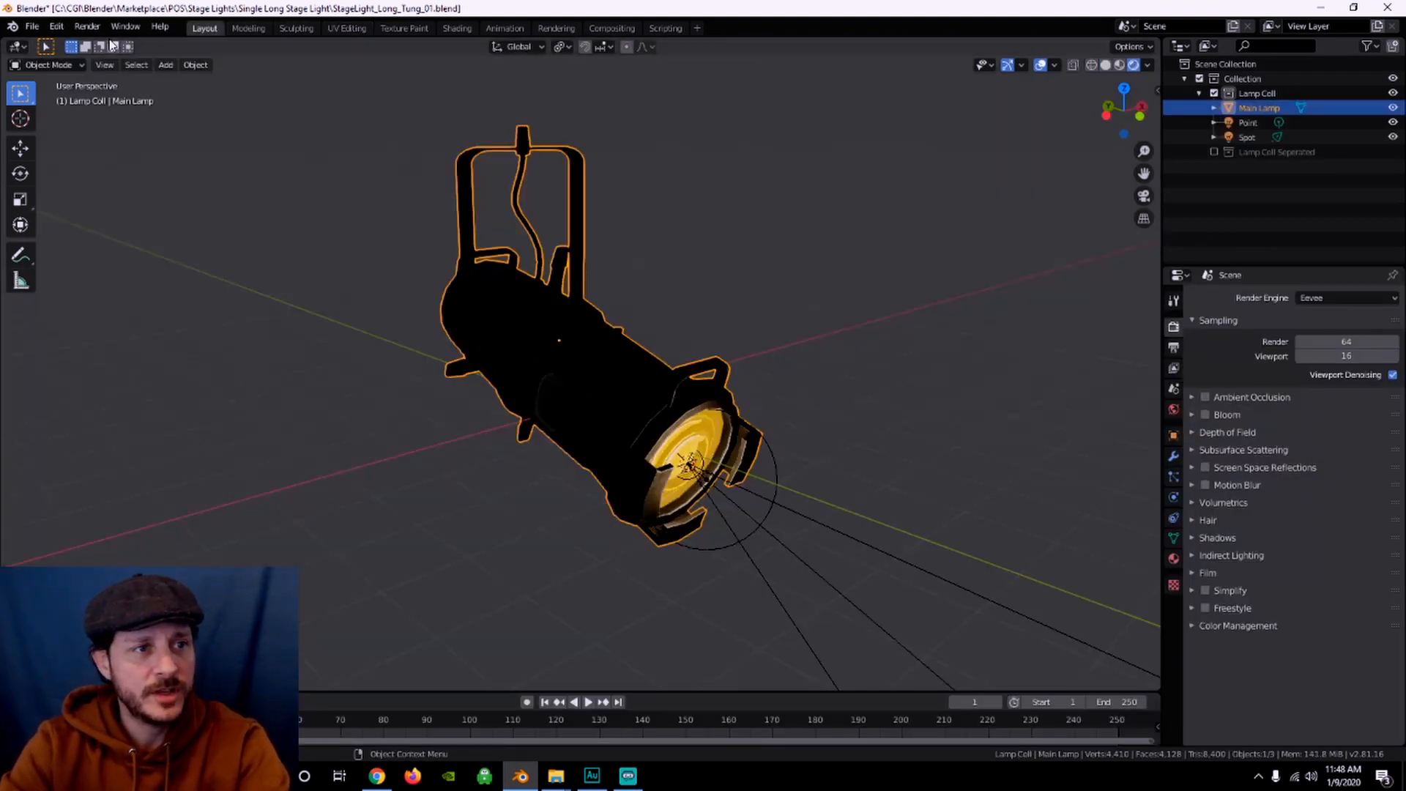
# - Select the main lamp together with its point and spot lights and open the FBX export settings
pyautogui.moveTo(398, 267); pyautogui.dragTo(850, 622)
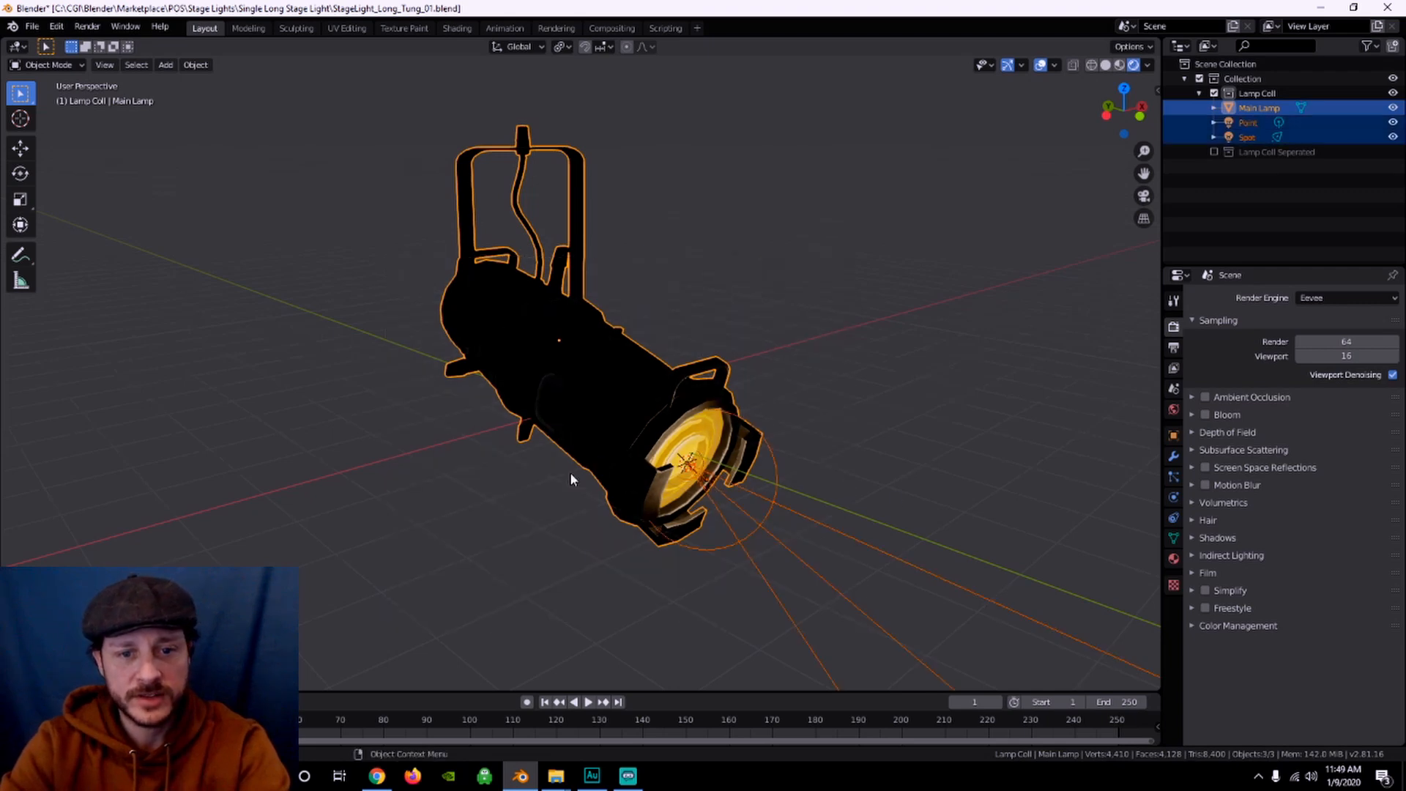
pyautogui.moveTo(726, 520); pyautogui.dragTo(693, 408, button='middle')
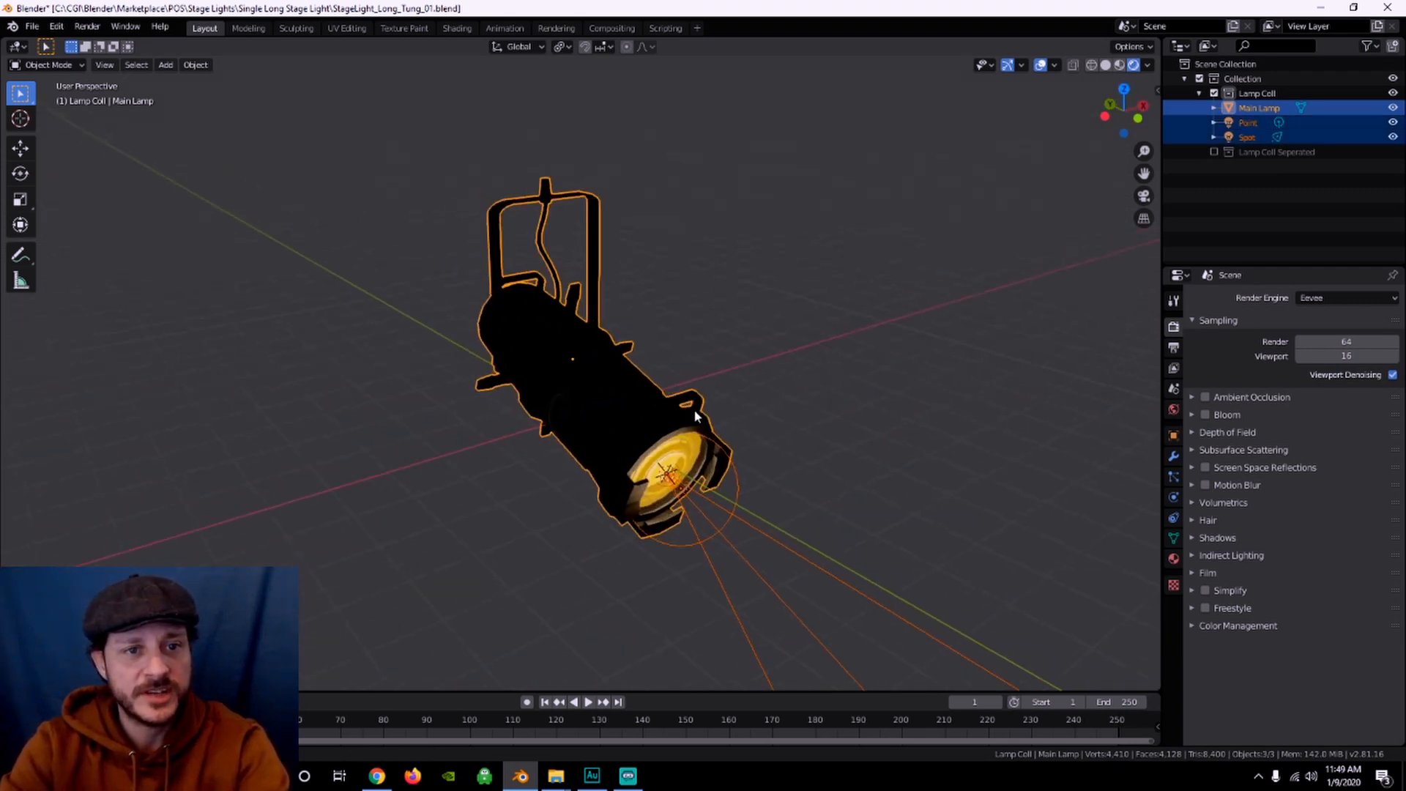
pyautogui.click(32, 27)
pyautogui.moveTo(113, 239)
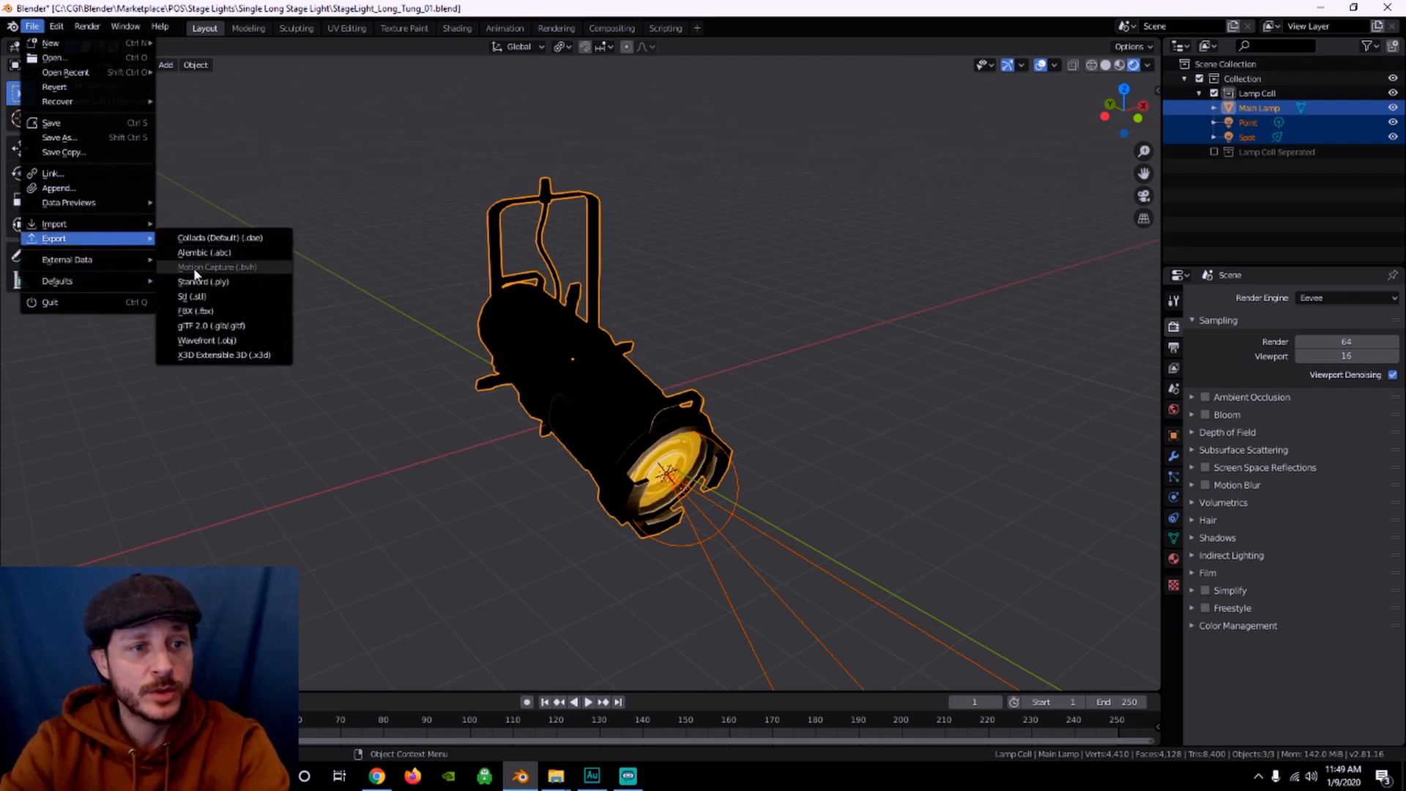
pyautogui.click(196, 312)
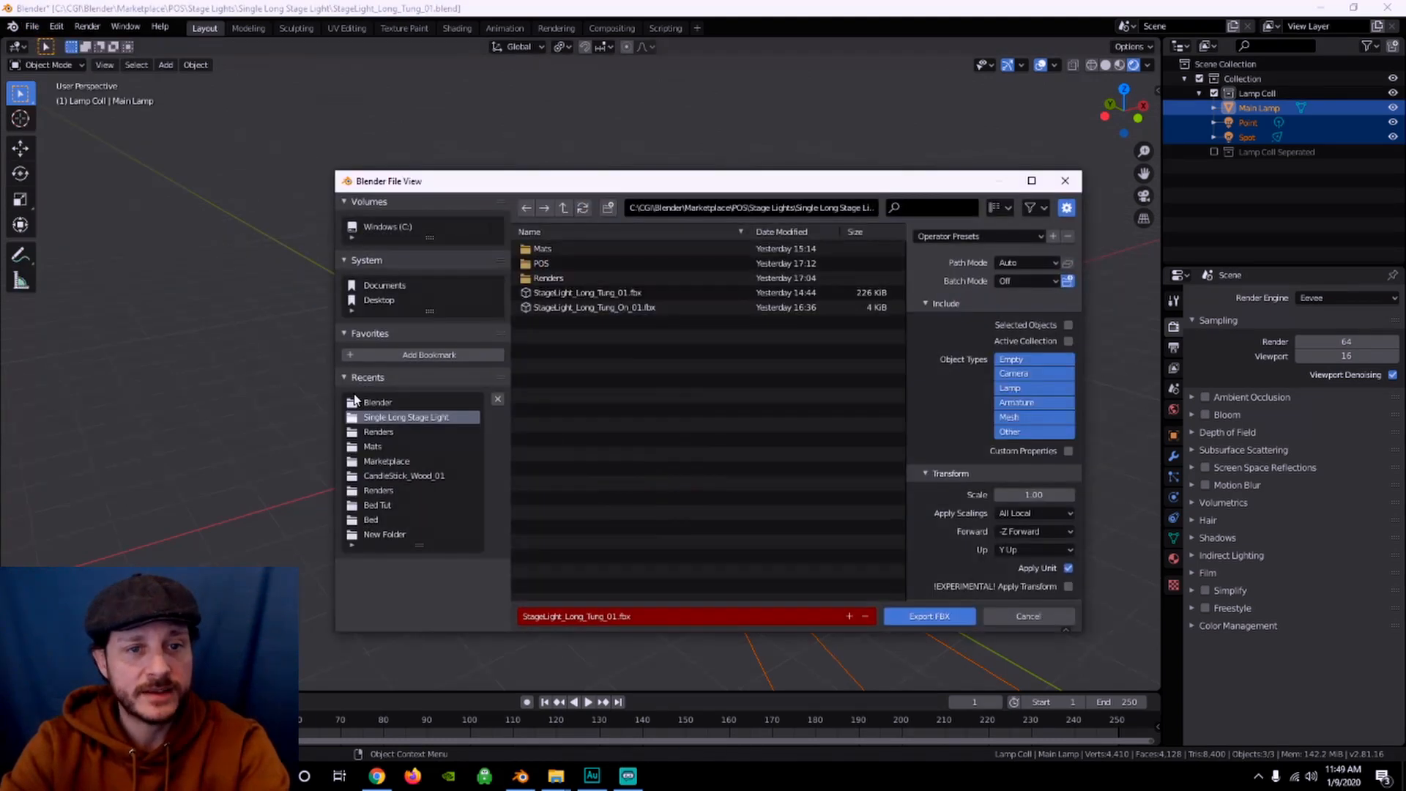
# - Limit the FBX export to selected objects with the file name StageLight_Long_Tung_01.fbx, and cancel the export
pyautogui.click(1068, 324)
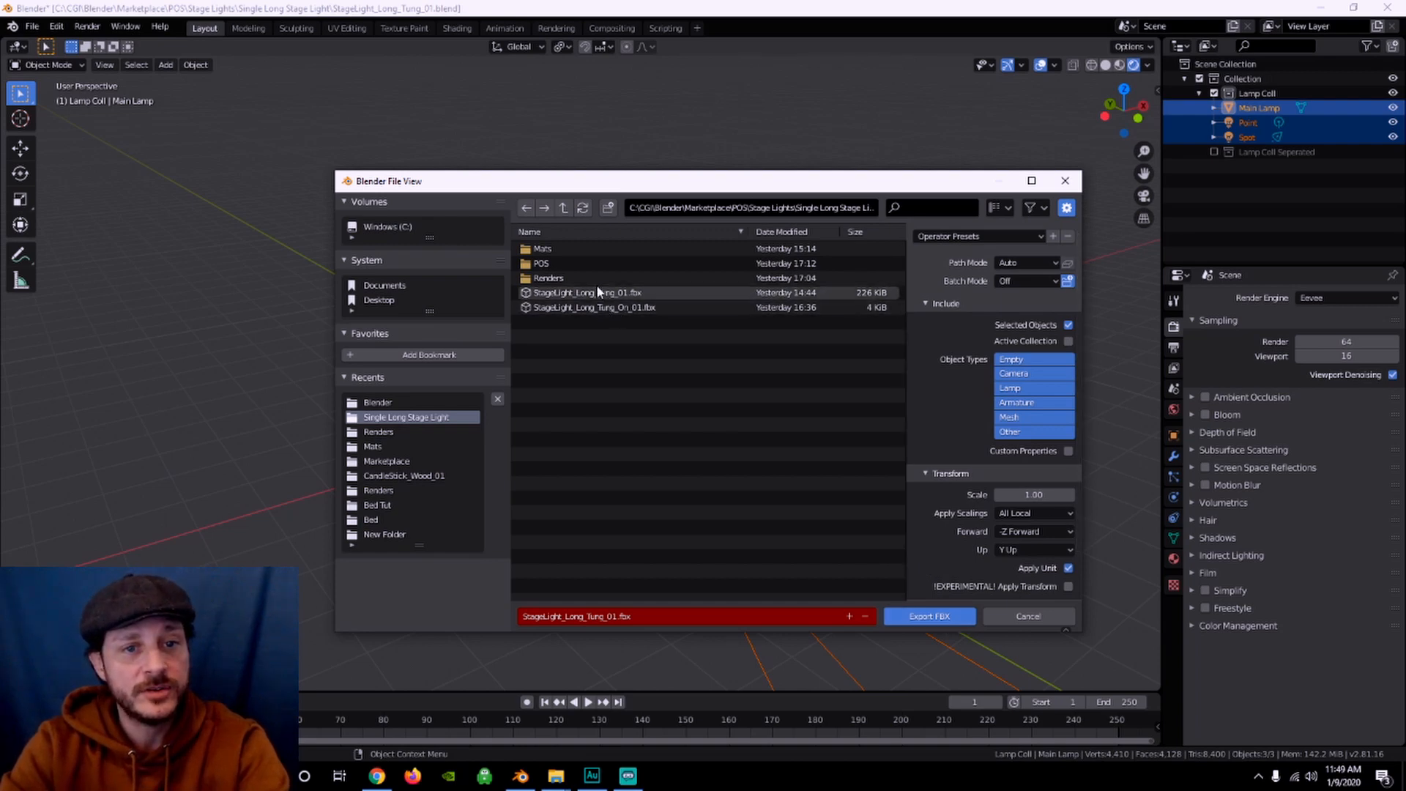
pyautogui.click(599, 307)
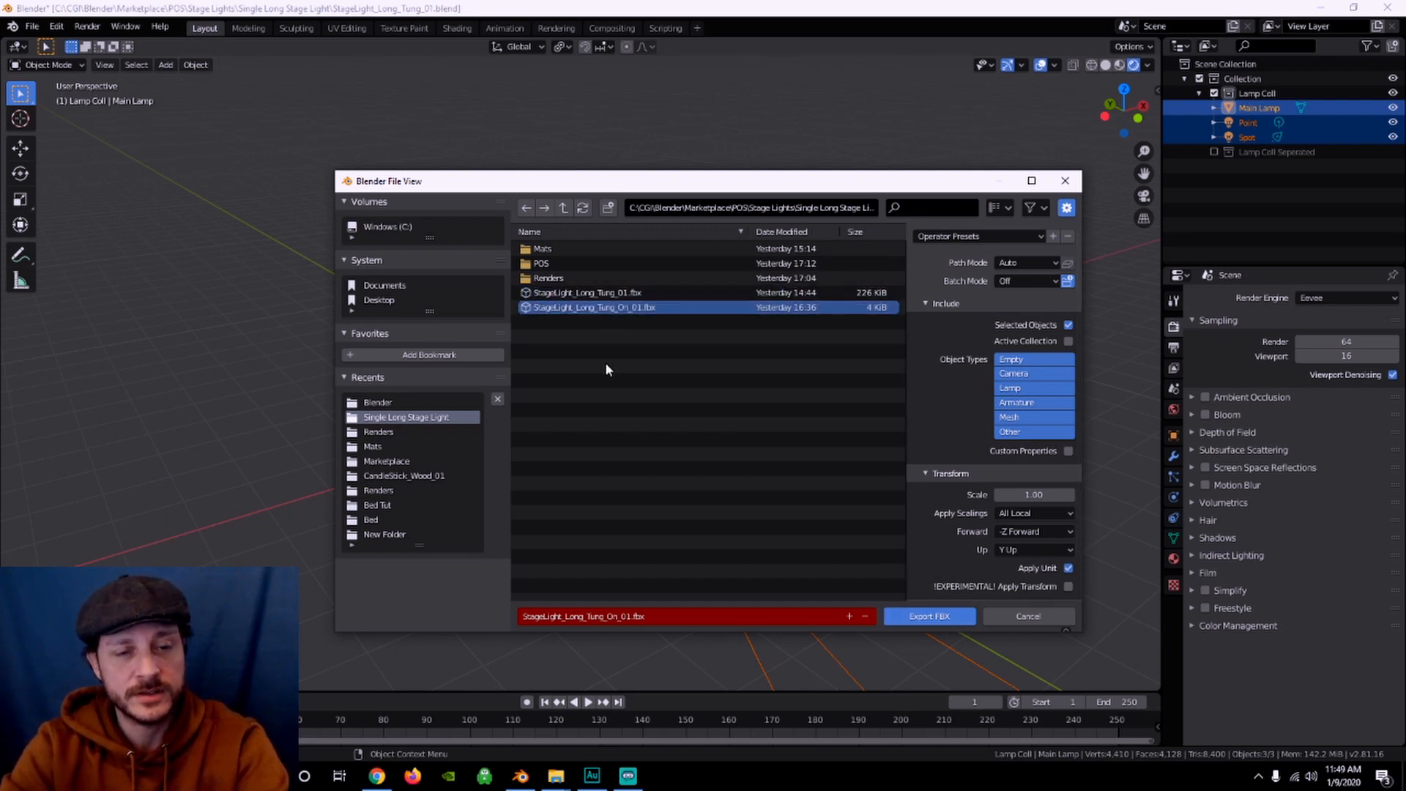
pyautogui.click(608, 293)
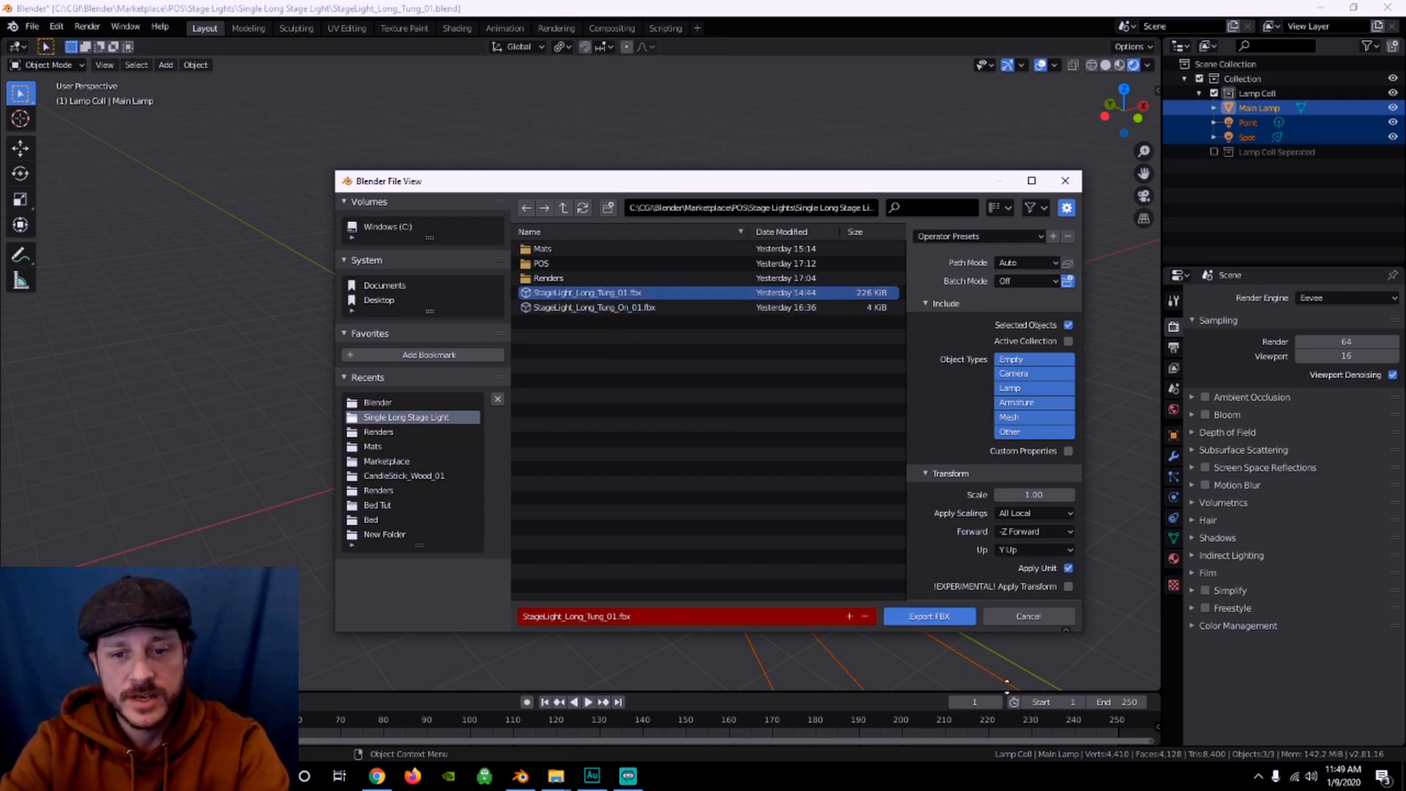
pyautogui.click(1026, 617)
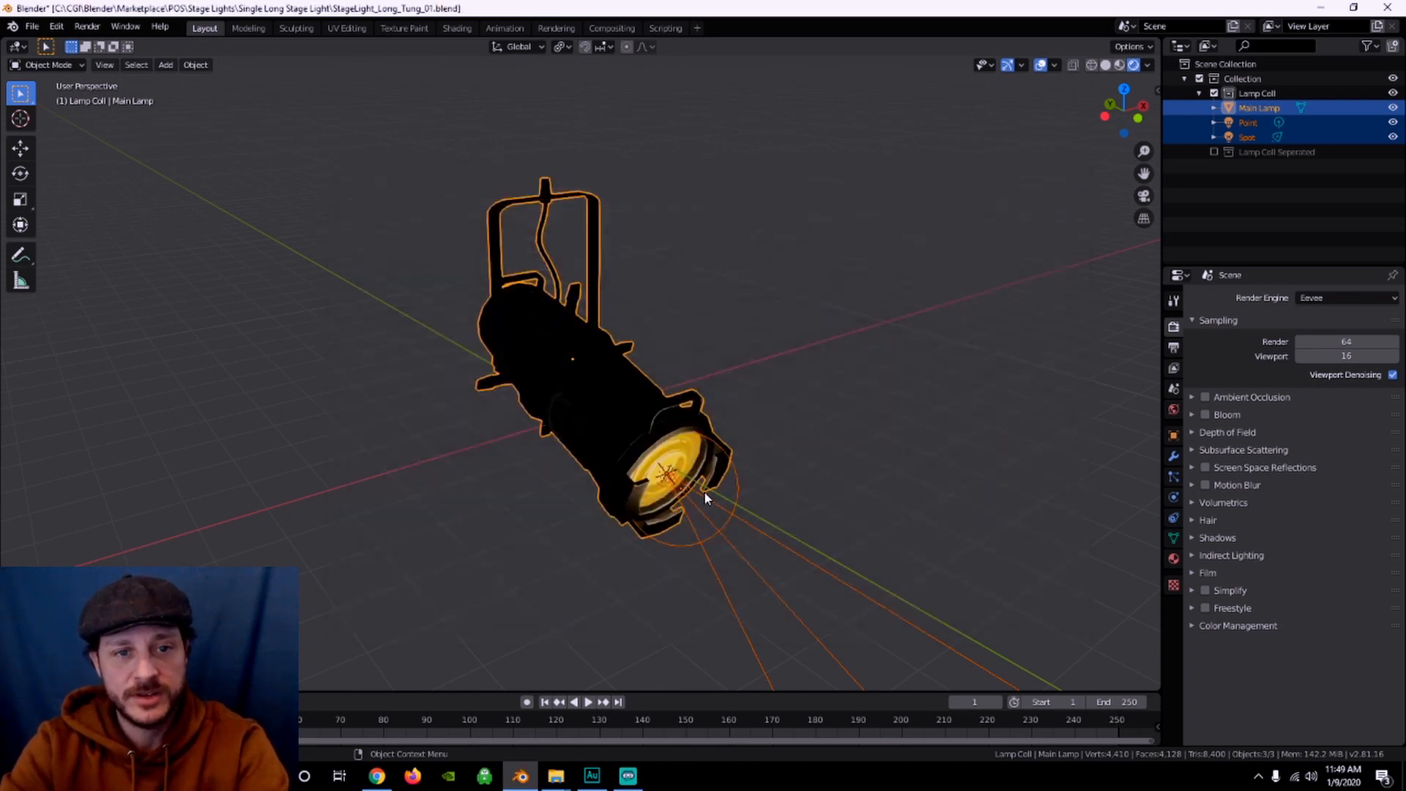
# - Switch back to Sketchfab in Chrome, close the foosball table model and open the new model upload dialog in a maximized window
pyautogui.keyDown('shift'); pyautogui.moveTo(692, 481); pyautogui.dragTo(714, 468, button='middle'); pyautogui.keyUp('shift')
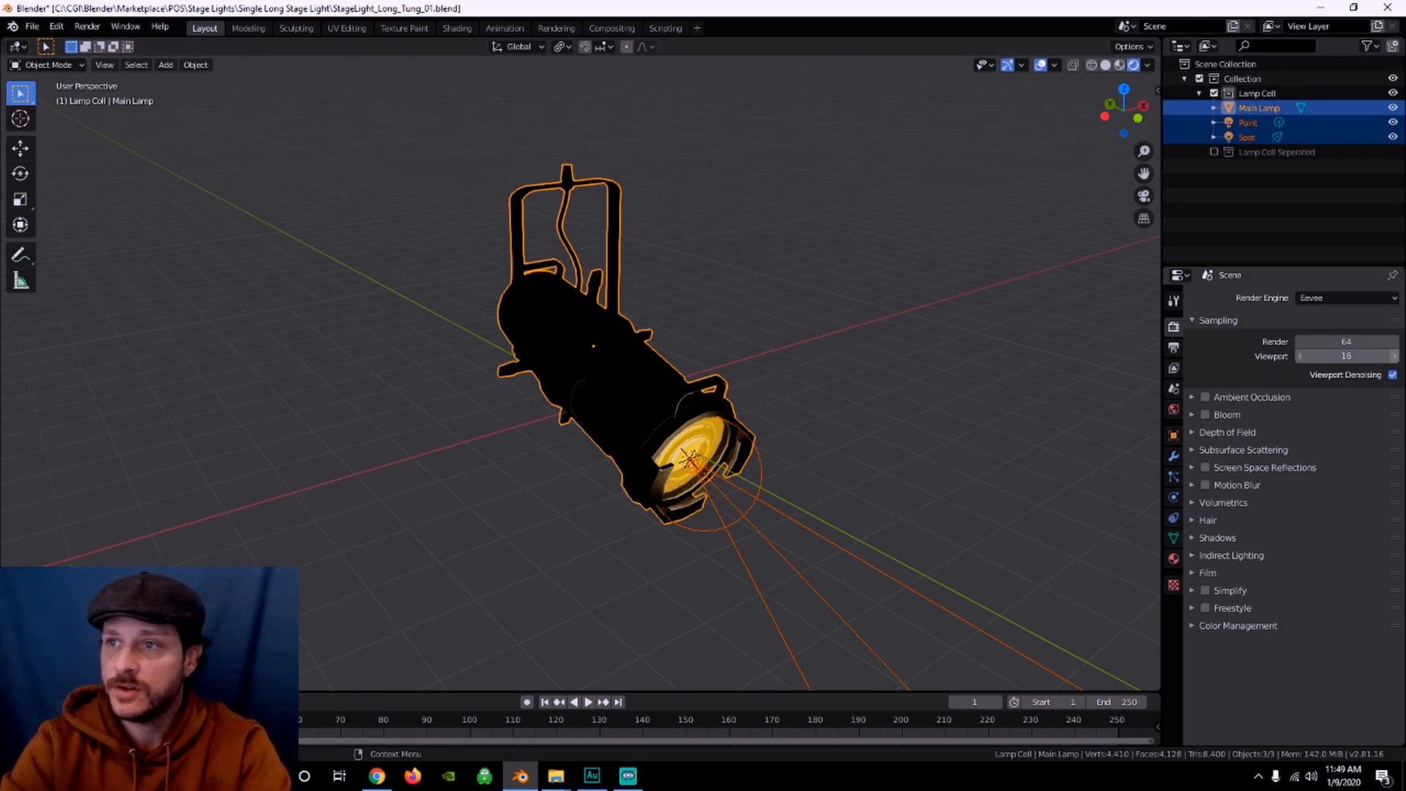
pyautogui.hotkey('alt', 'Tab')
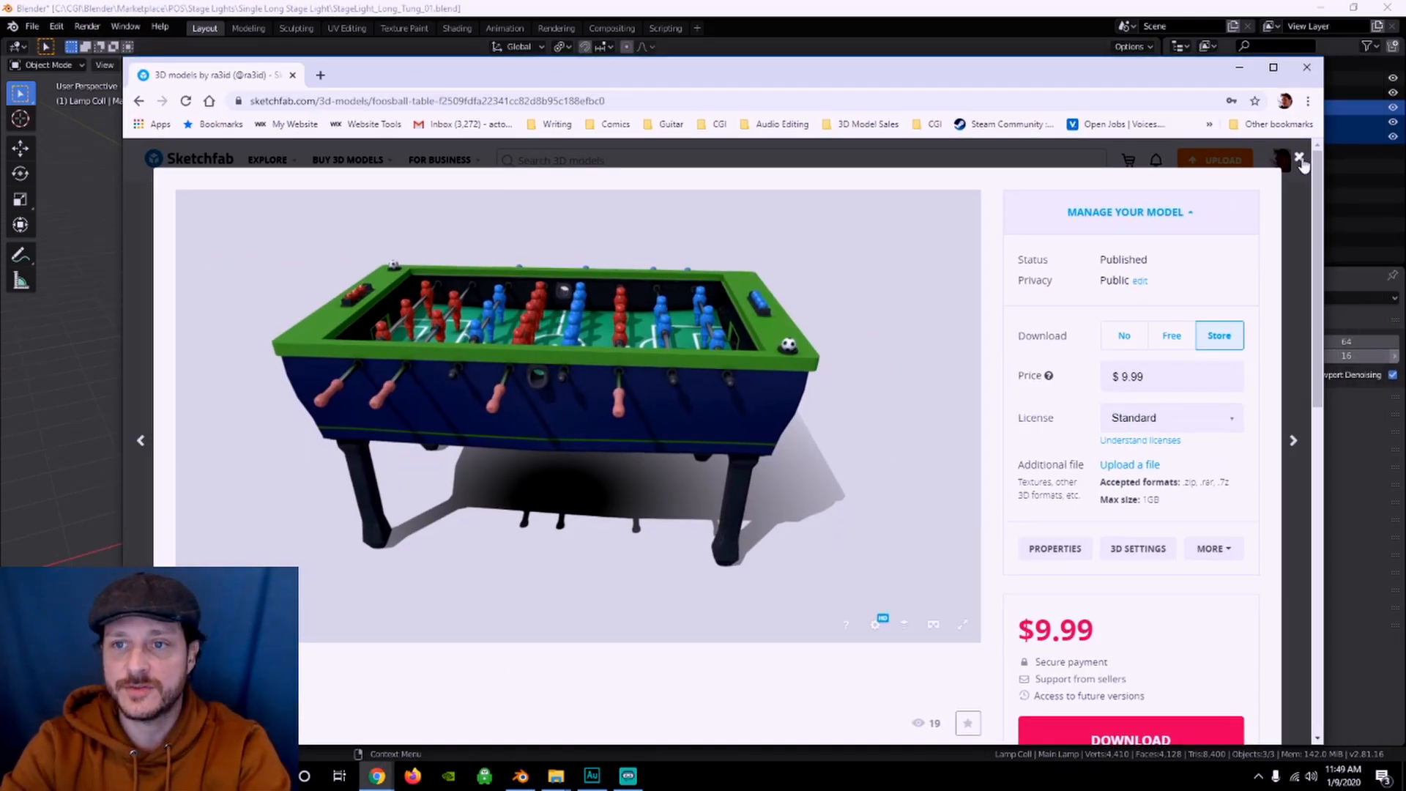
pyautogui.click(1300, 159)
pyautogui.moveTo(1267, 161)
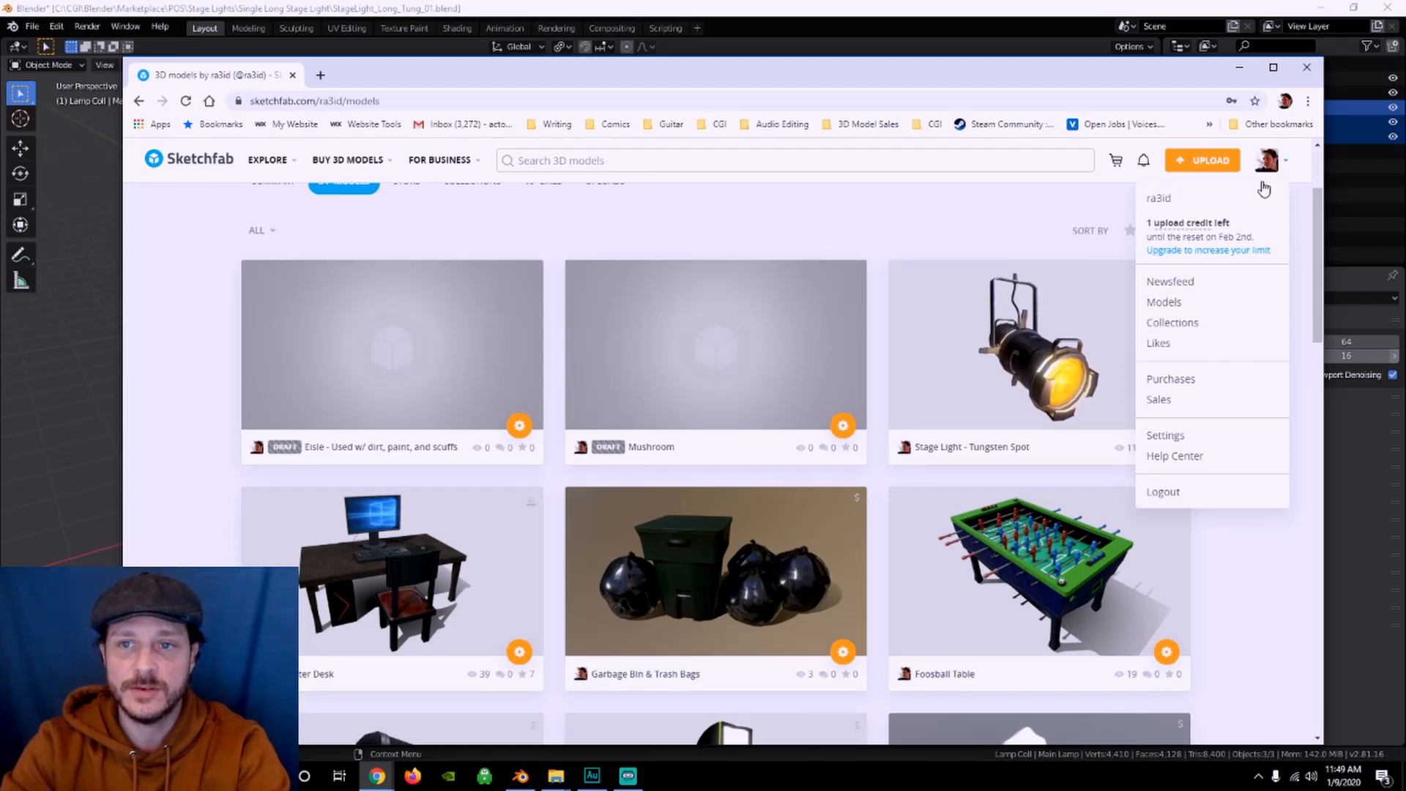
pyautogui.click(1202, 160)
pyautogui.press('super+Up')
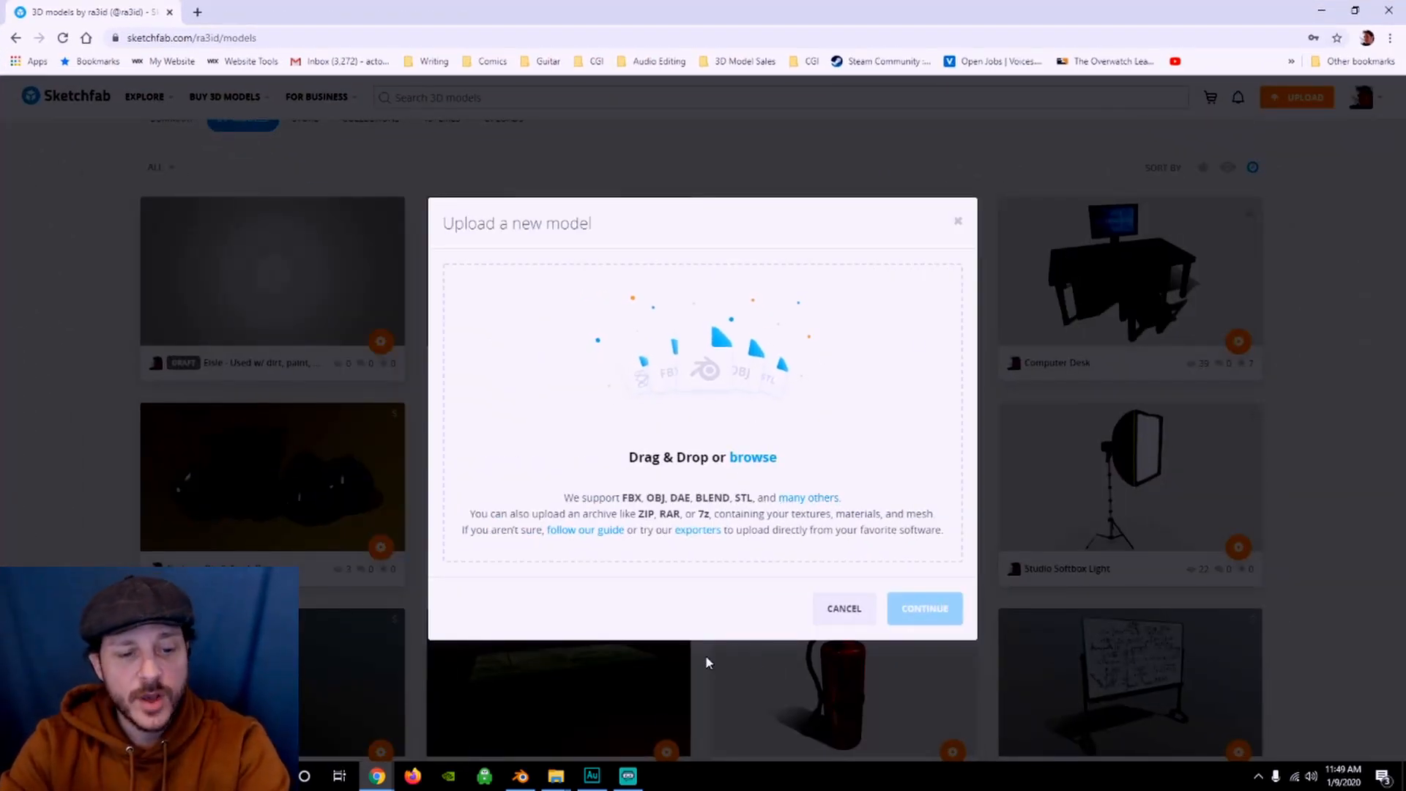
# - Switch to File Explorer, open the Single_Long_Stage_Light_On_Sketchfab archive and examine the StageLight_Long_Tung_On_01 model file
pyautogui.hotkey('alt', 'Tab')
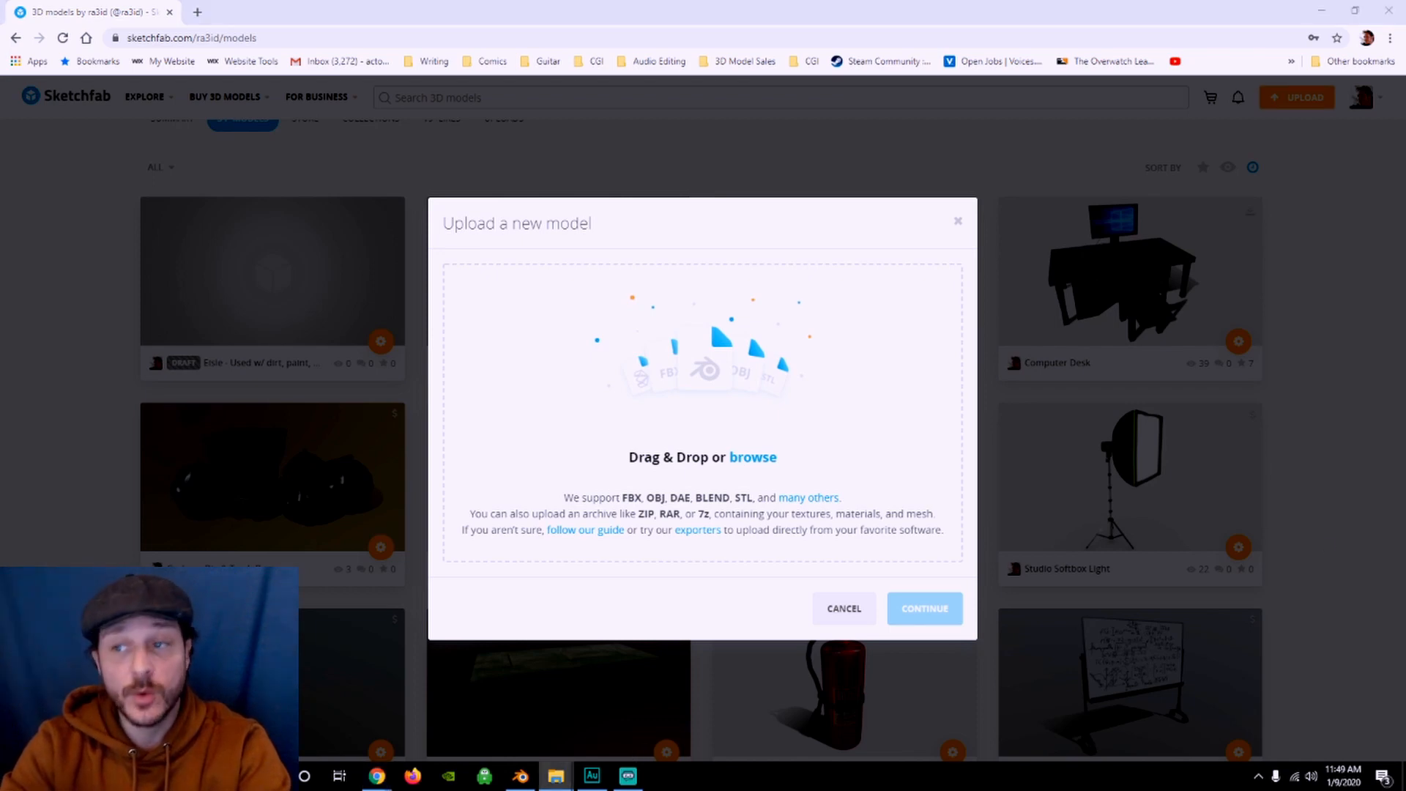
pyautogui.moveTo(1405, 242); pyautogui.dragTo(1214, 152)
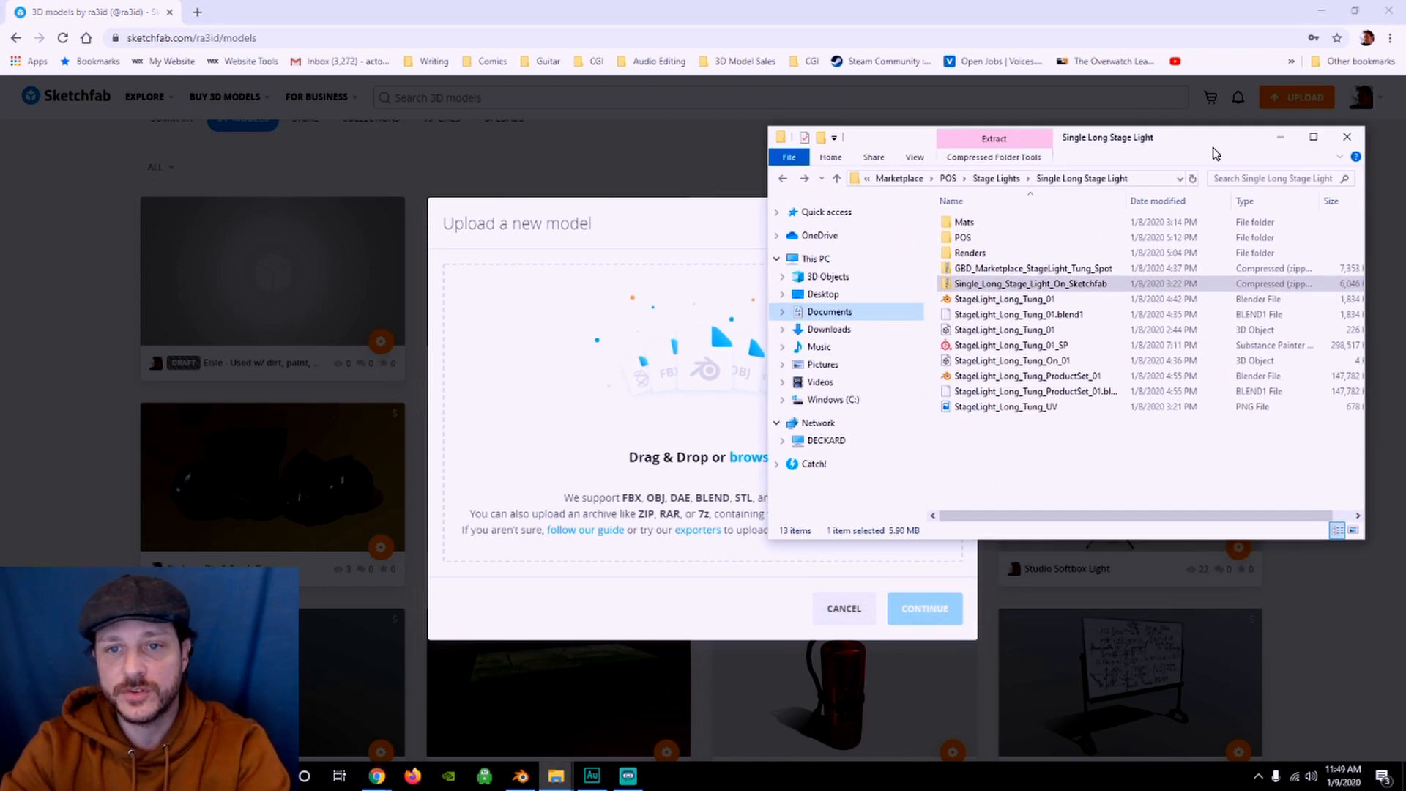
pyautogui.doubleClick(1046, 285)
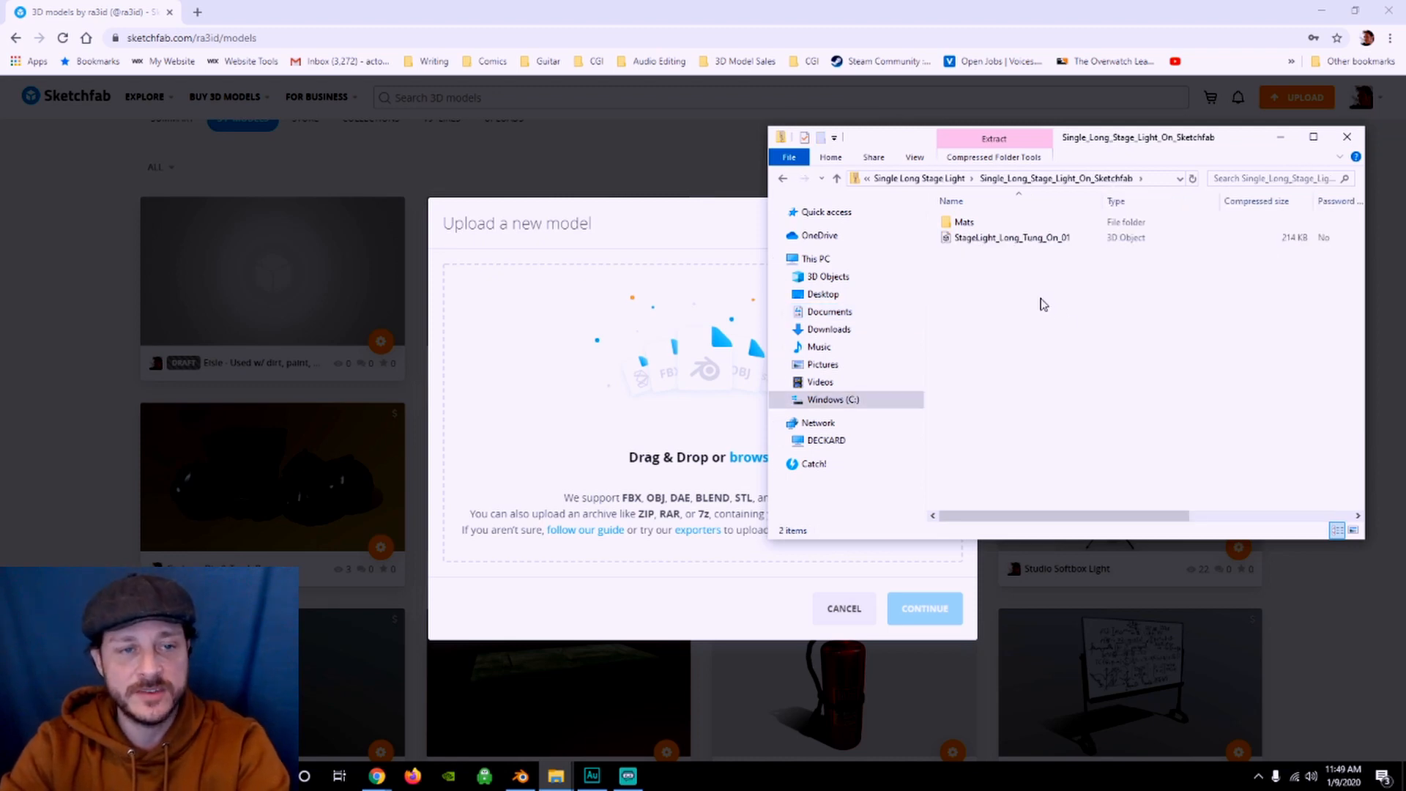
pyautogui.click(985, 240)
pyautogui.moveTo(1103, 200); pyautogui.dragTo(1167, 211)
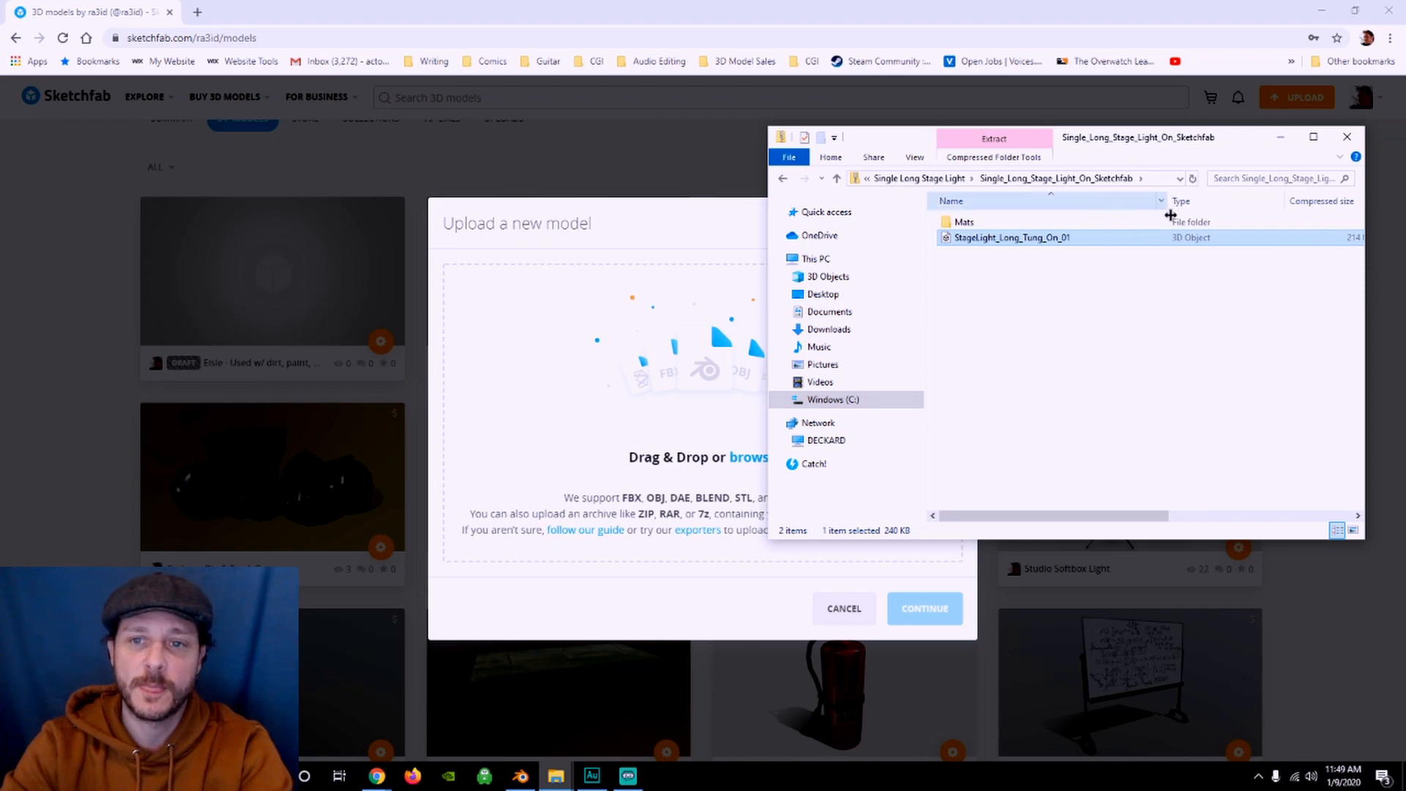
# - Open the archive's Mats folder and select all the texture PNG files to review them
pyautogui.click(973, 224)
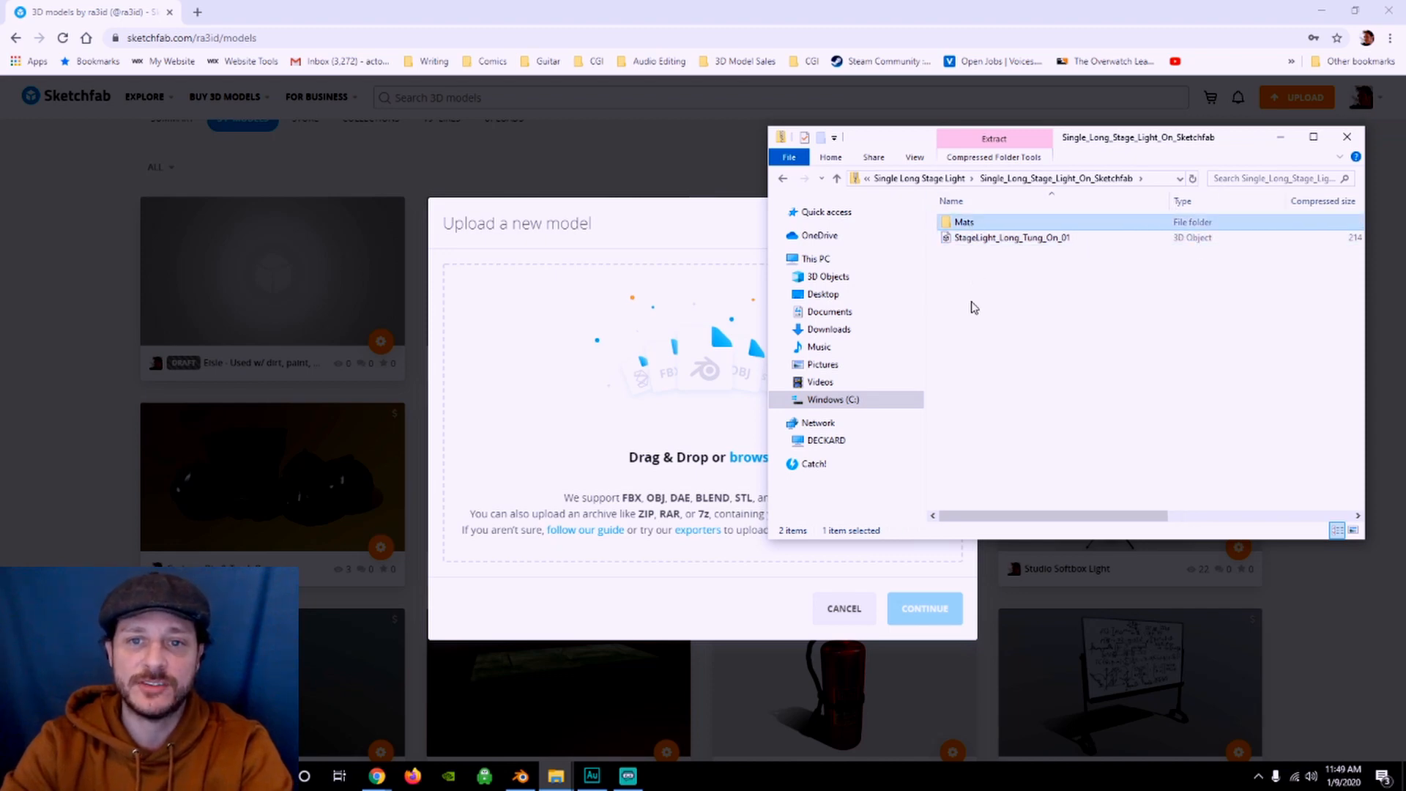
pyautogui.doubleClick(969, 224)
pyautogui.moveTo(1000, 344); pyautogui.dragTo(979, 214)
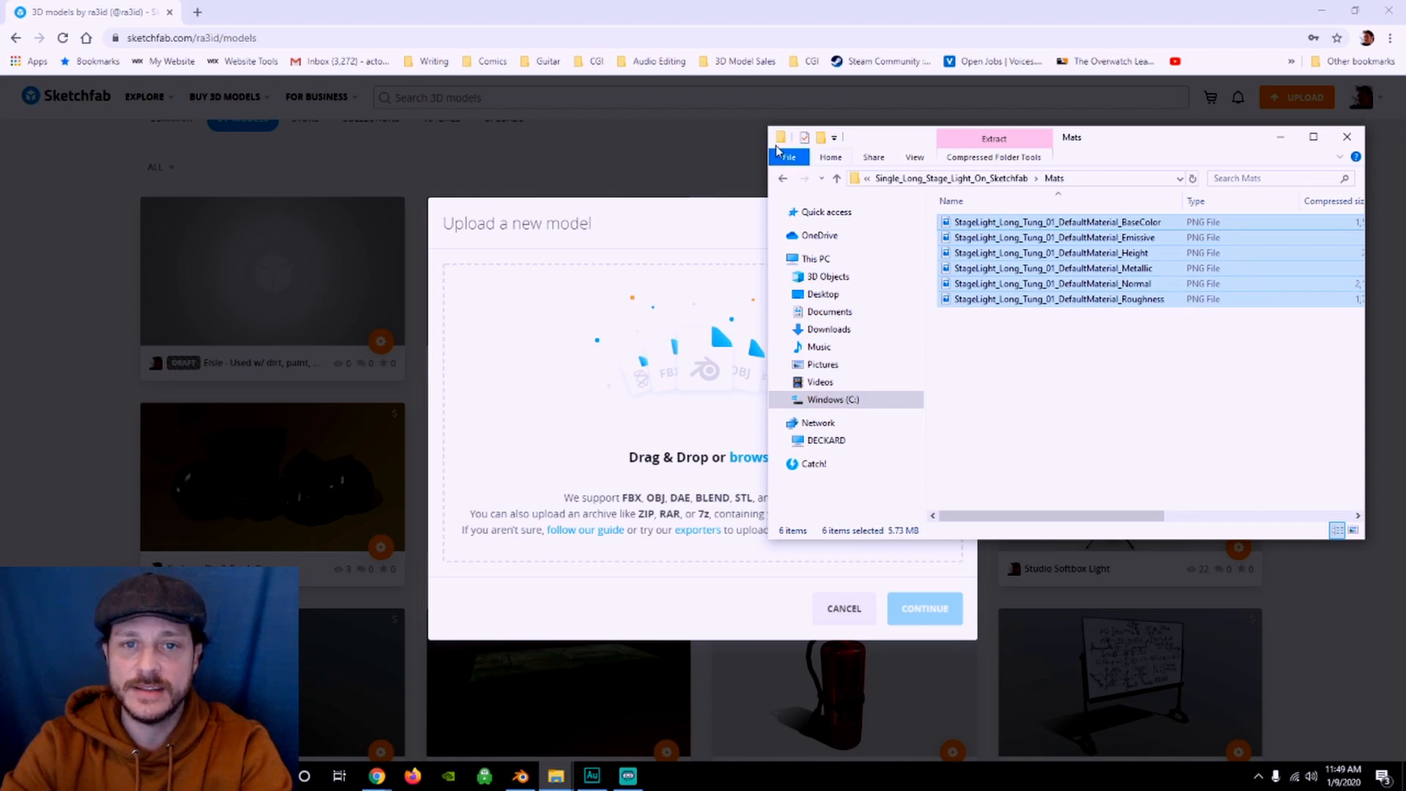
# - Return to the Single Long Stage Light folder, add the Single_Long_Stage_Light_On_Sketchfab archive to the new model upload and start uploading it
pyautogui.click(783, 178)
pyautogui.click(783, 178)
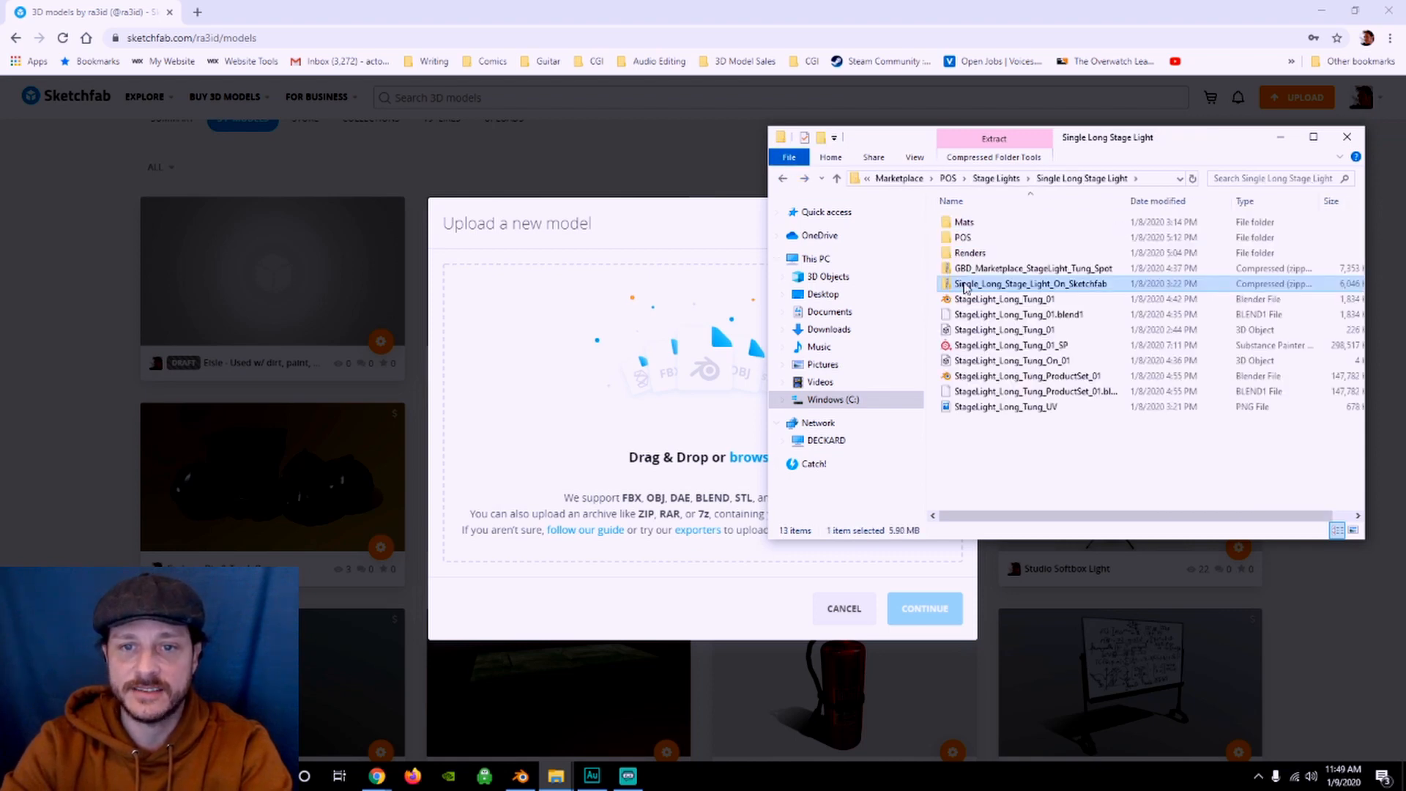
pyautogui.moveTo(963, 286); pyautogui.dragTo(704, 395)
pyautogui.scroll(-3, 895, 396)
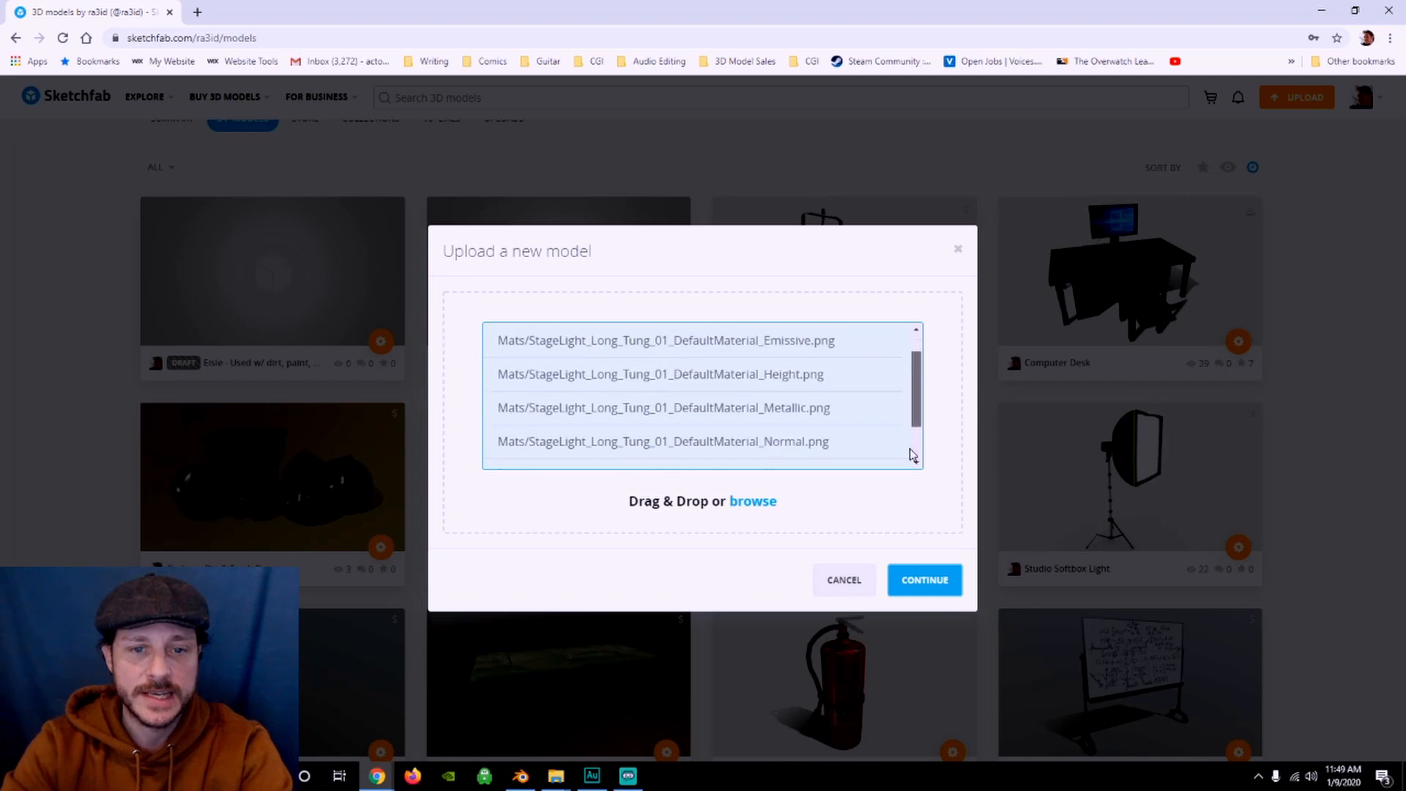
pyautogui.click(925, 580)
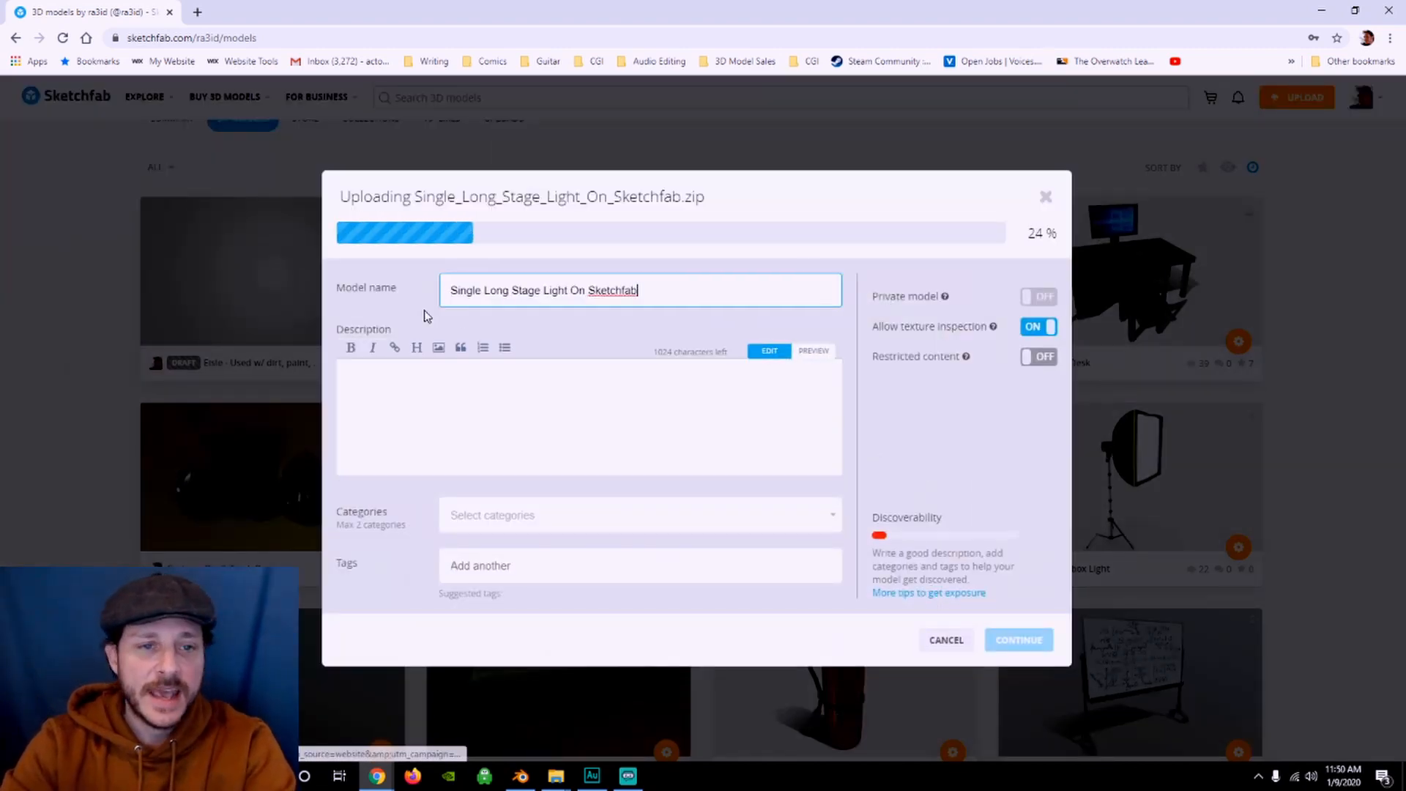
# - Name the model "Single Long Stage Light TEST" and enter the description "Super fun lamp"
pyautogui.moveTo(579, 291); pyautogui.dragTo(694, 291)
pyautogui.press('BackSpace')
pyautogui.press('BackSpace')
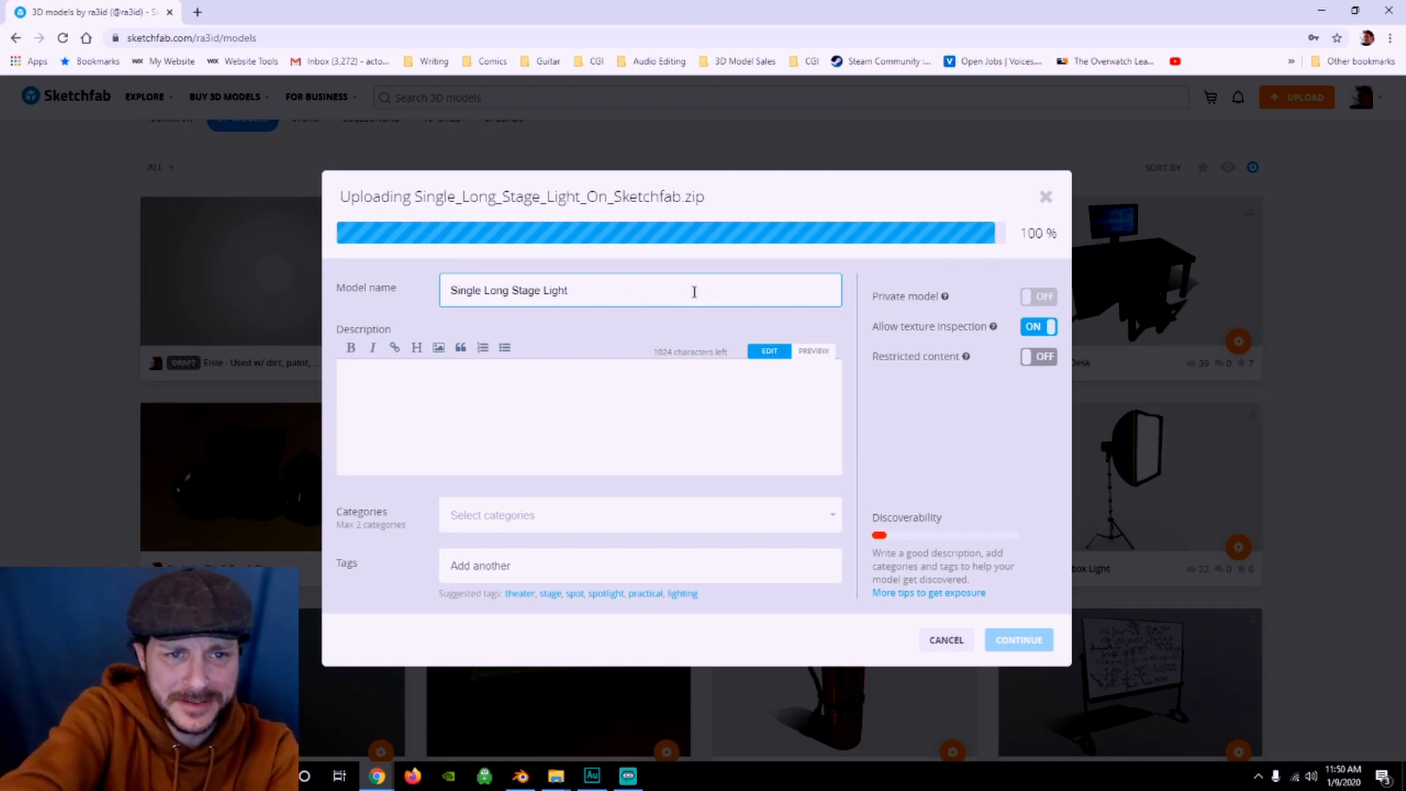
pyautogui.write('TEST')
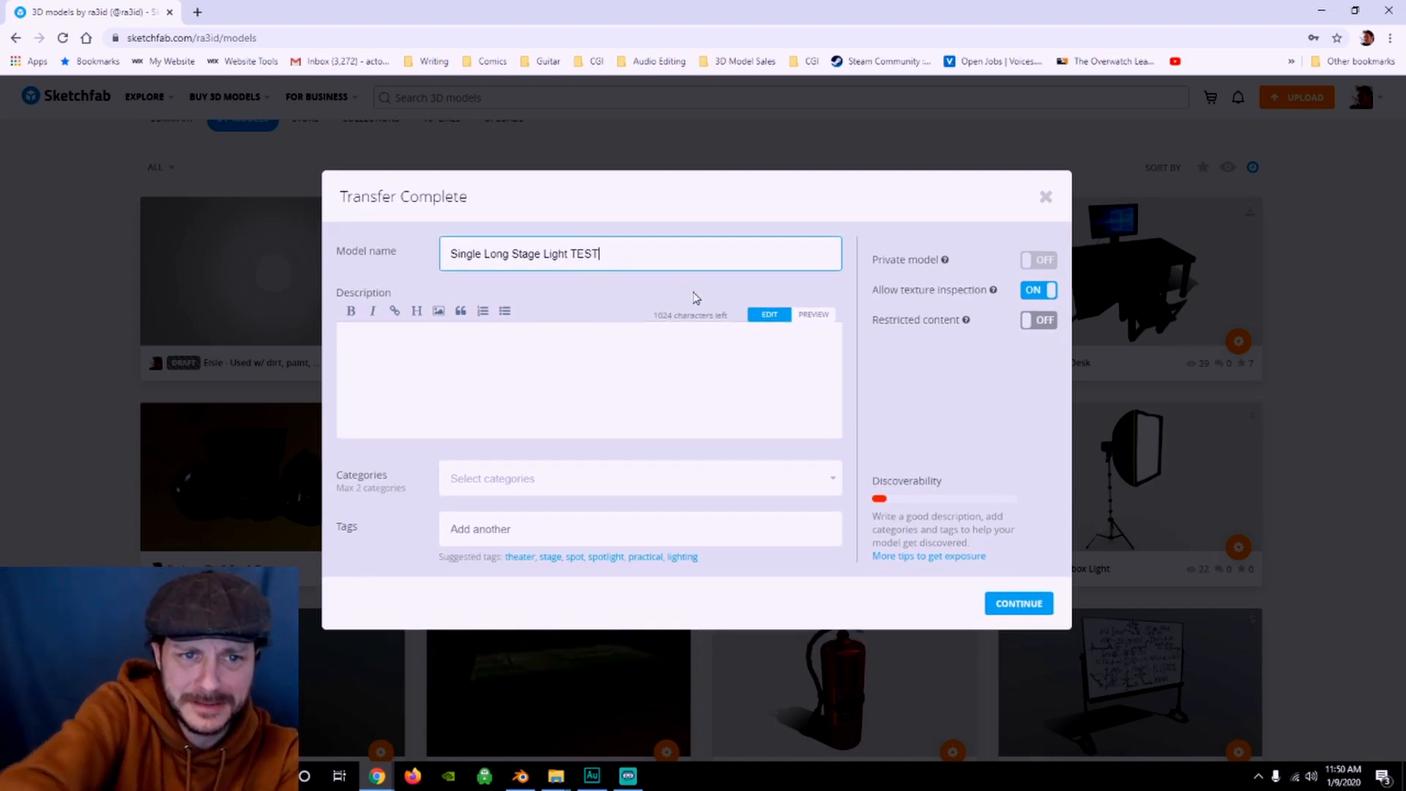
pyautogui.click(650, 345)
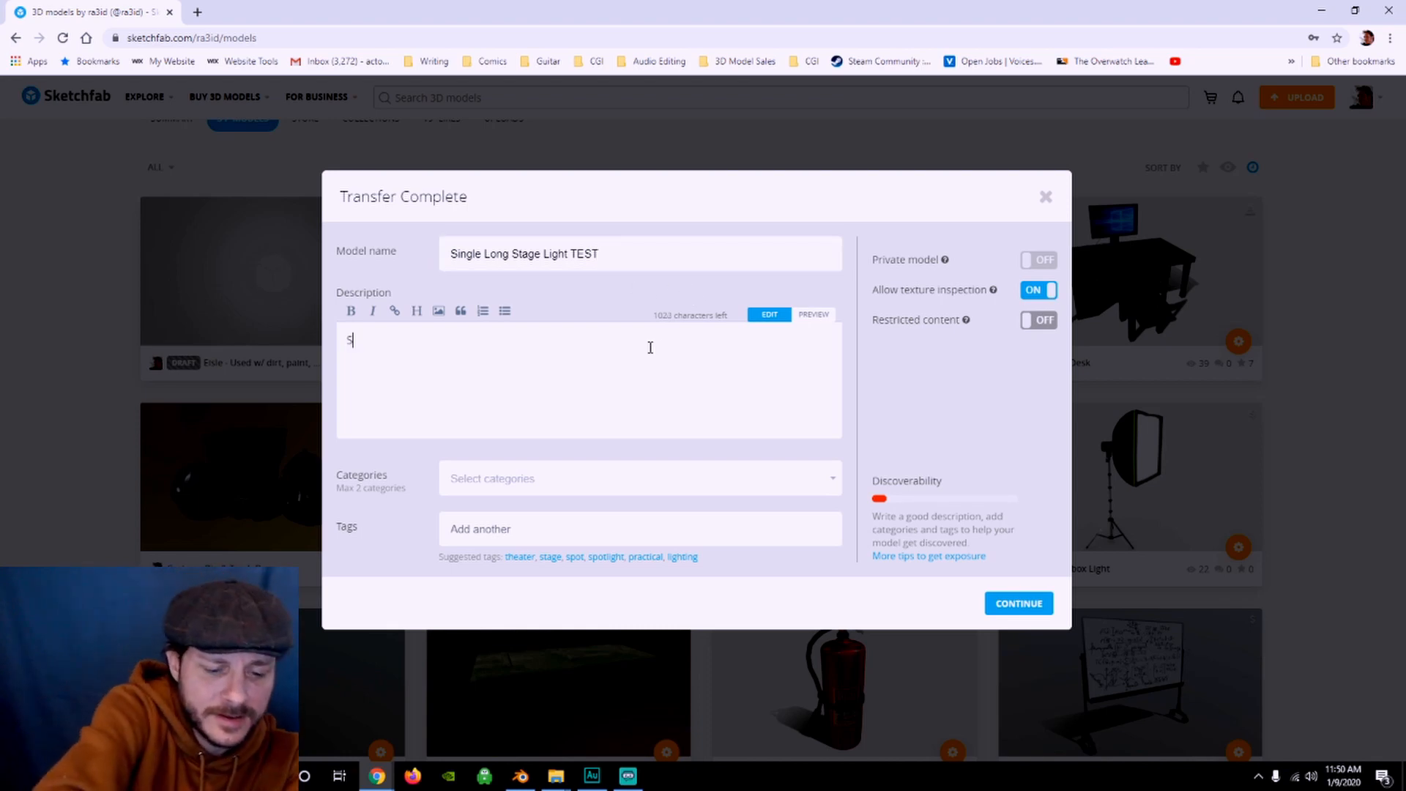
pyautogui.write('Super fun lamp')
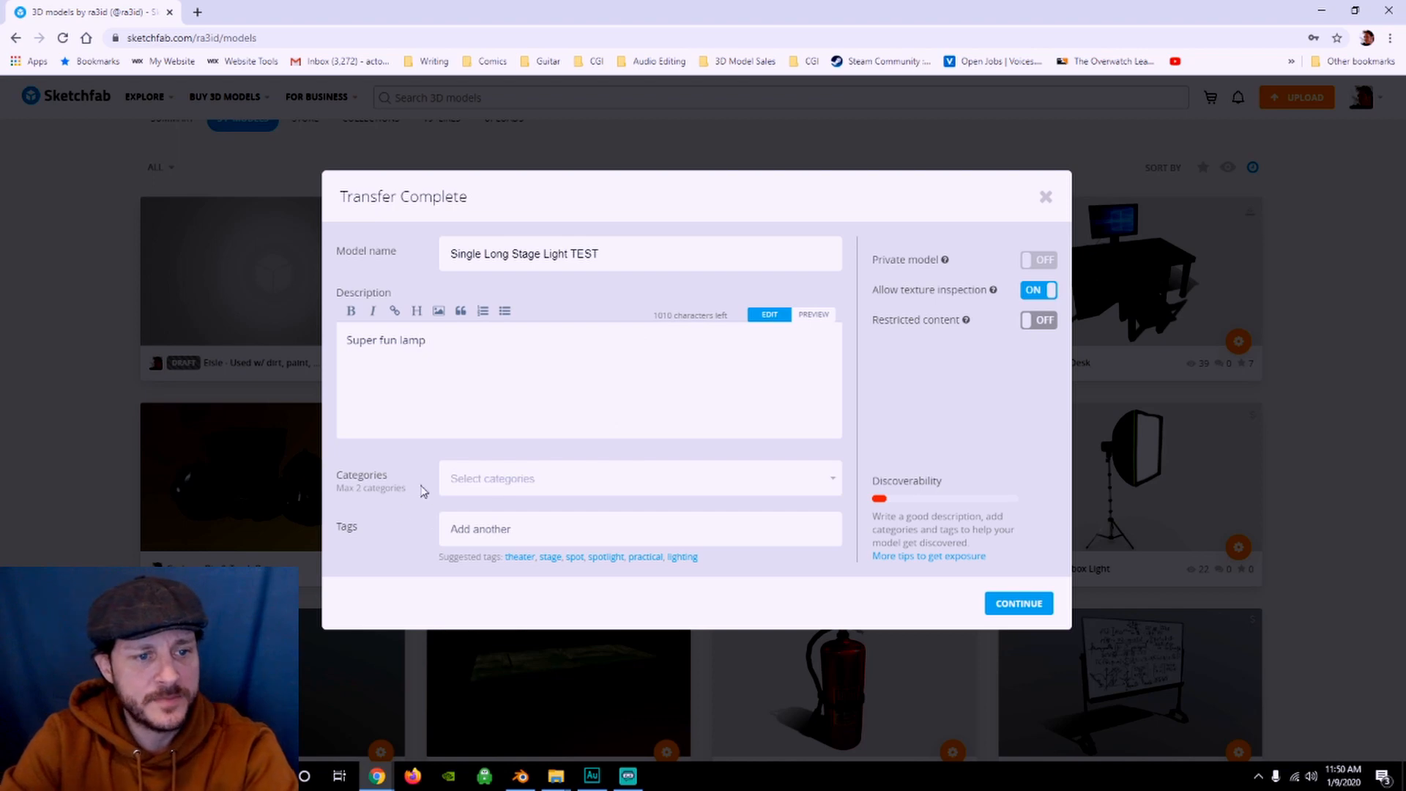
# - Assign the model to the categories Electronics & gadgets and Music
pyautogui.click(522, 488)
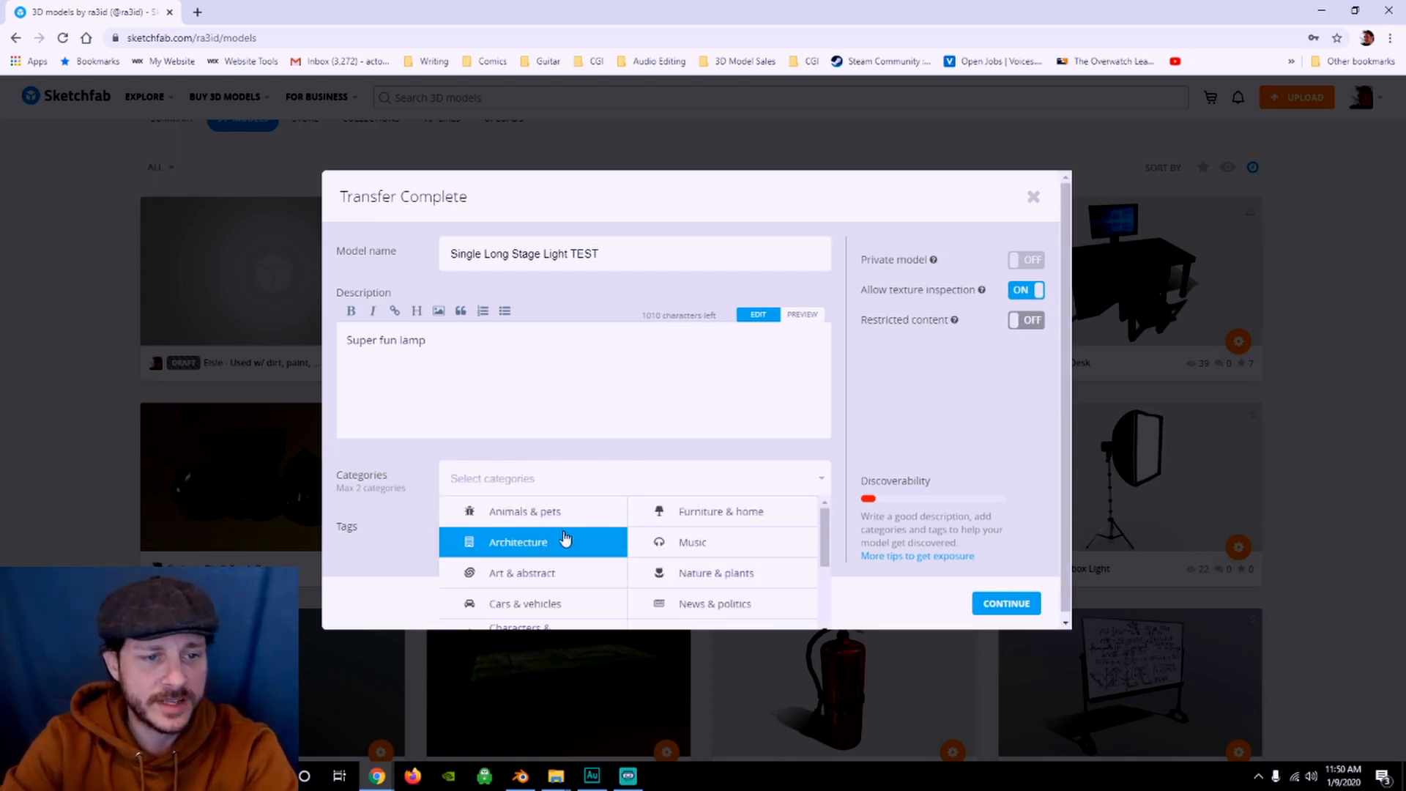
pyautogui.scroll(-2, 562, 541)
pyautogui.click(600, 564)
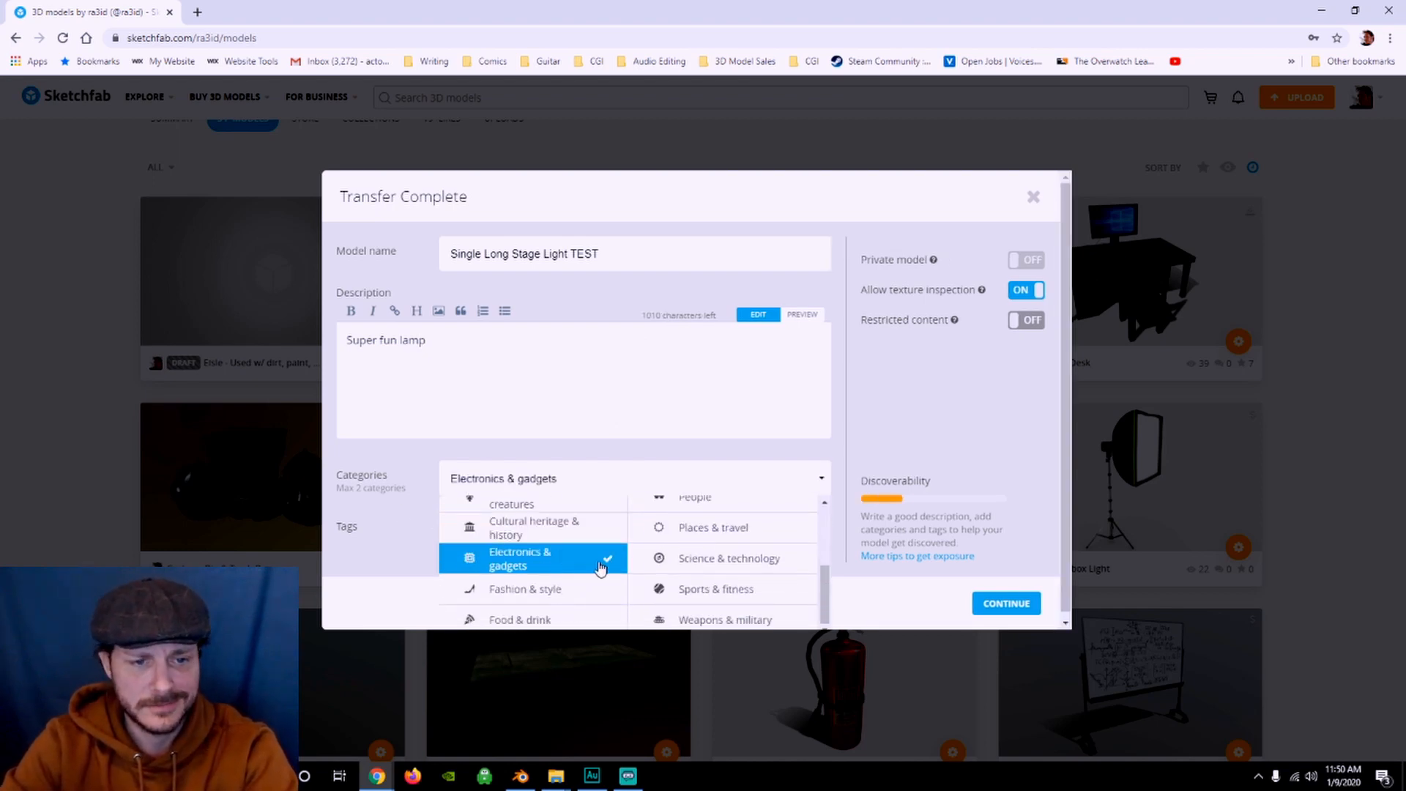
pyautogui.scroll(3, 709, 579)
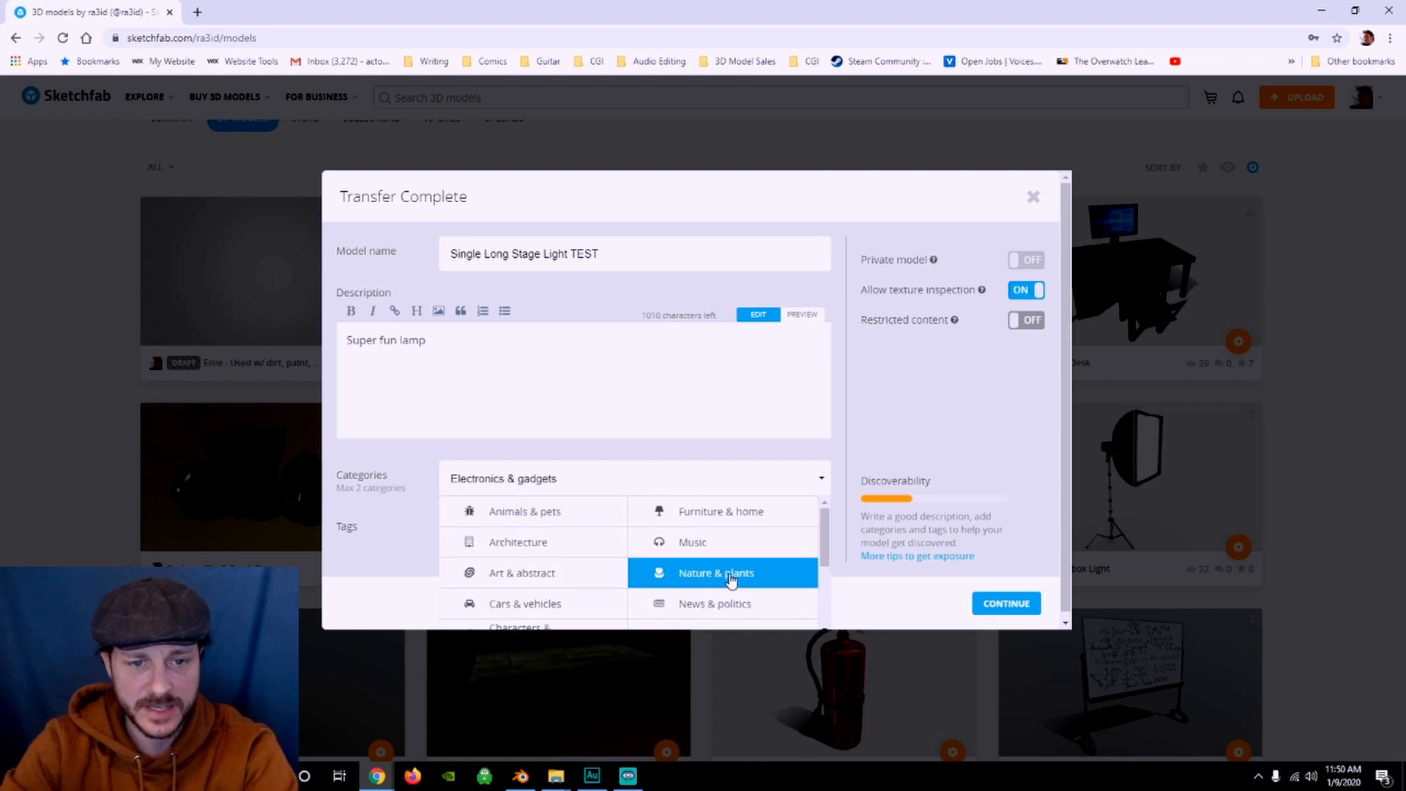
pyautogui.click(702, 552)
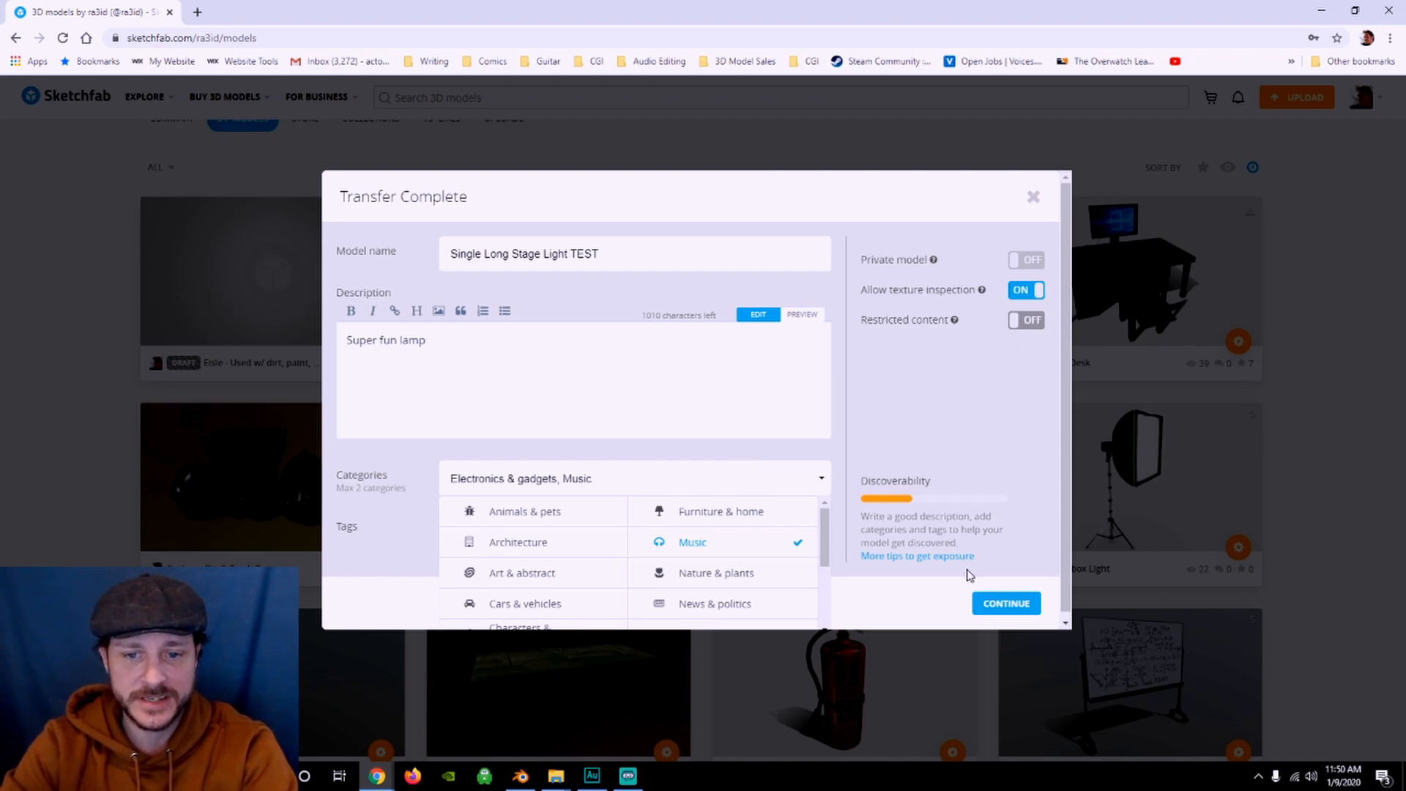
pyautogui.click(412, 464)
# - Add the tags stagelight, spot and light, and continue to the uploaded model's page
pyautogui.click(491, 538)
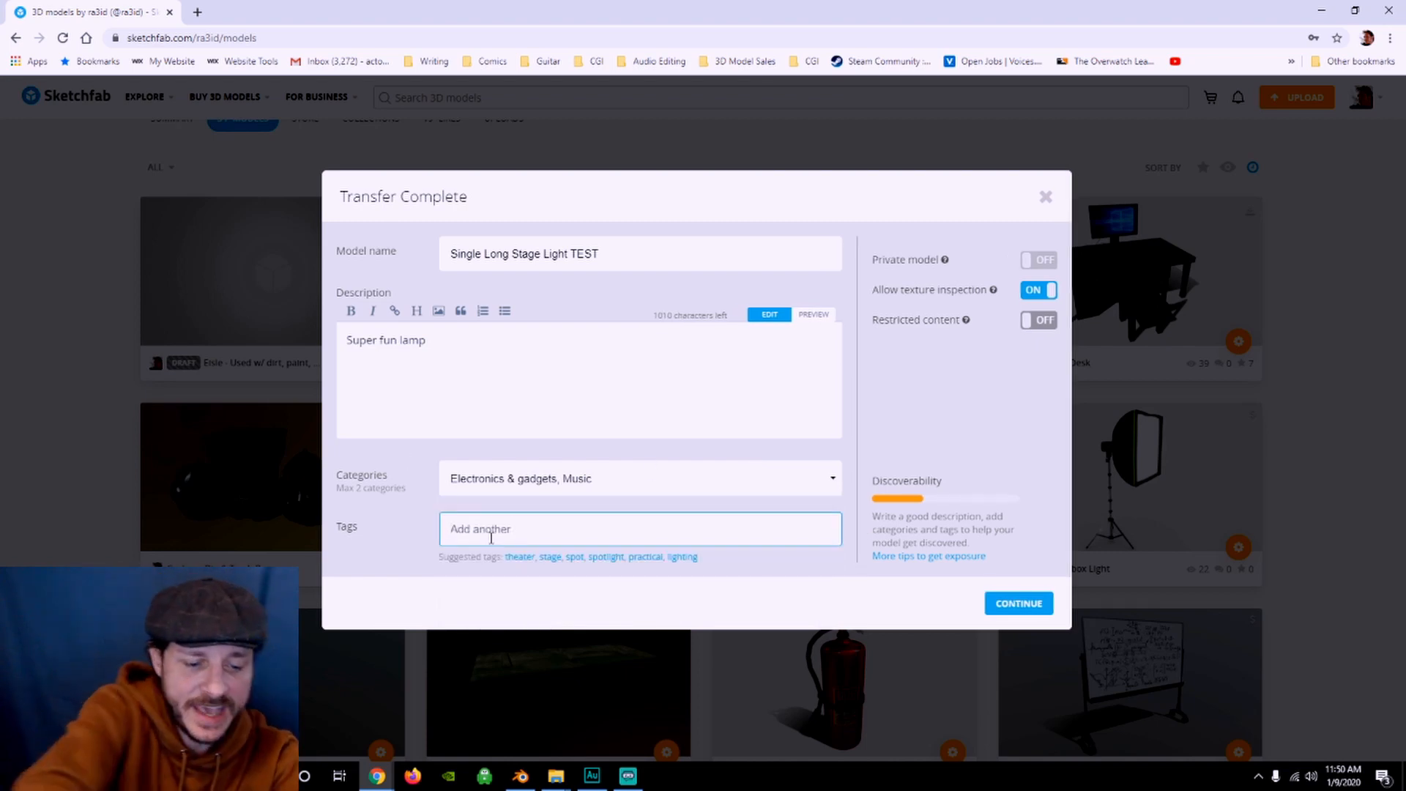
pyautogui.write('stageligght')
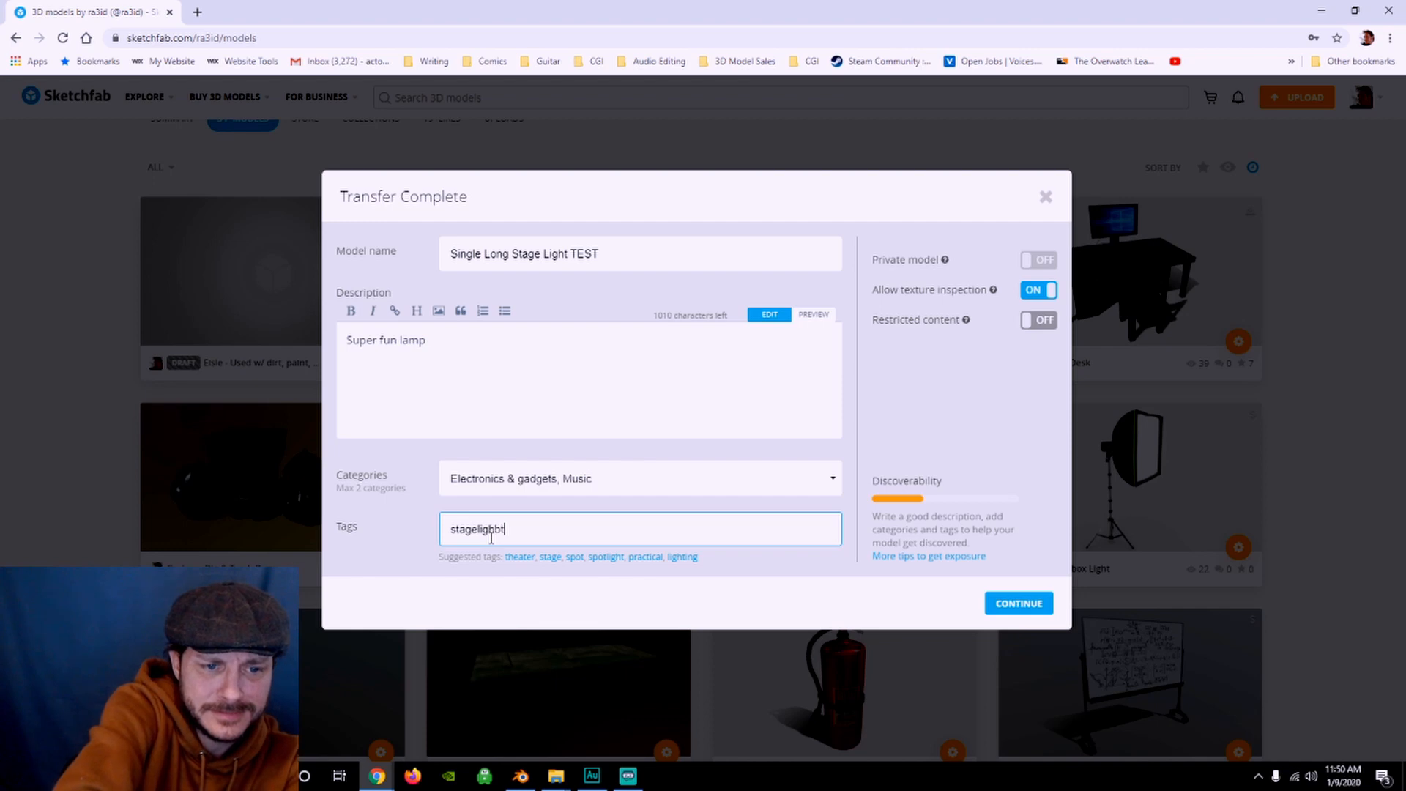
pyautogui.press('BackSpace')
pyautogui.press('BackSpace')
pyautogui.press('BackSpace')
pyautogui.write('g')
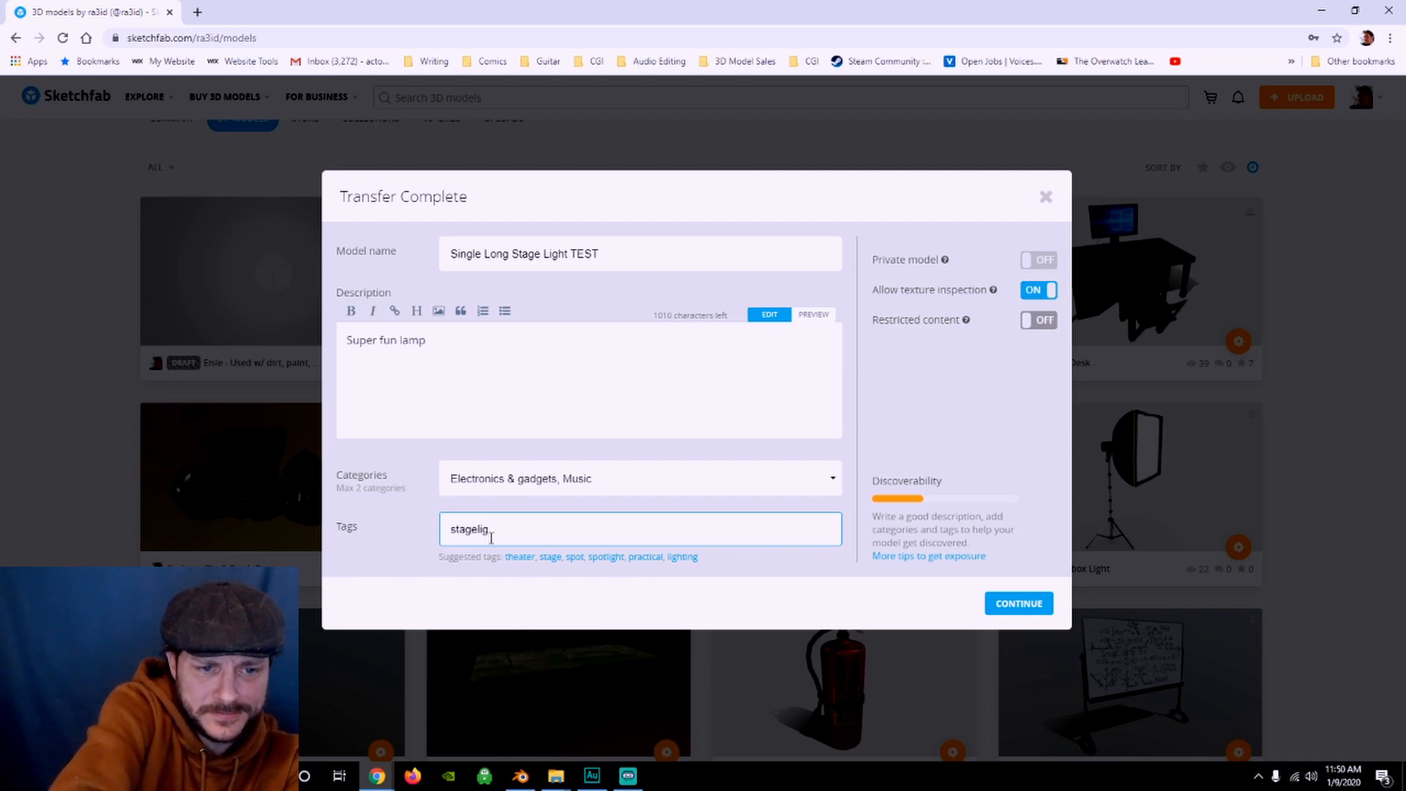
pyautogui.write('ht')
pyautogui.press('Return')
pyautogui.write('spot')
pyautogui.press('Return')
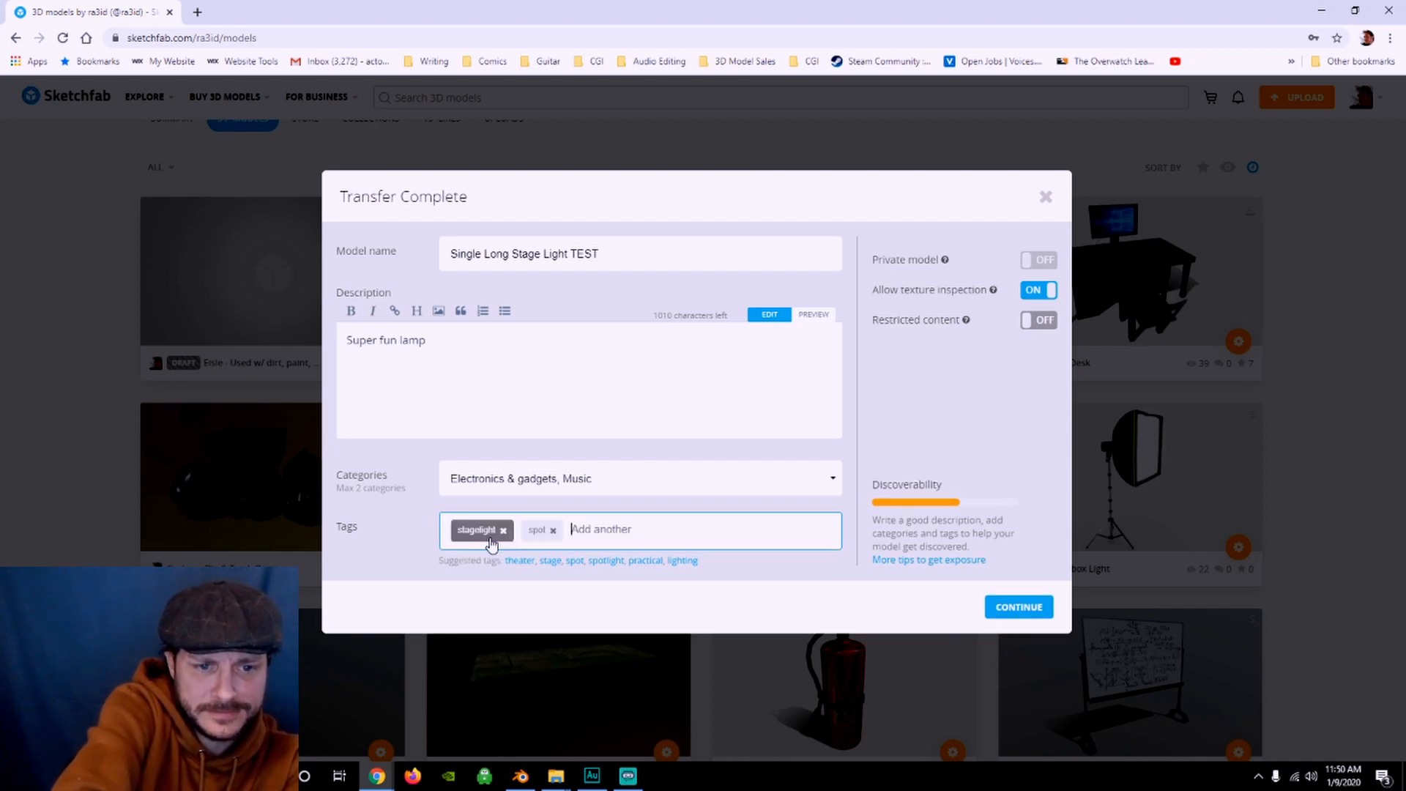
pyautogui.write('light')
pyautogui.press('Return')
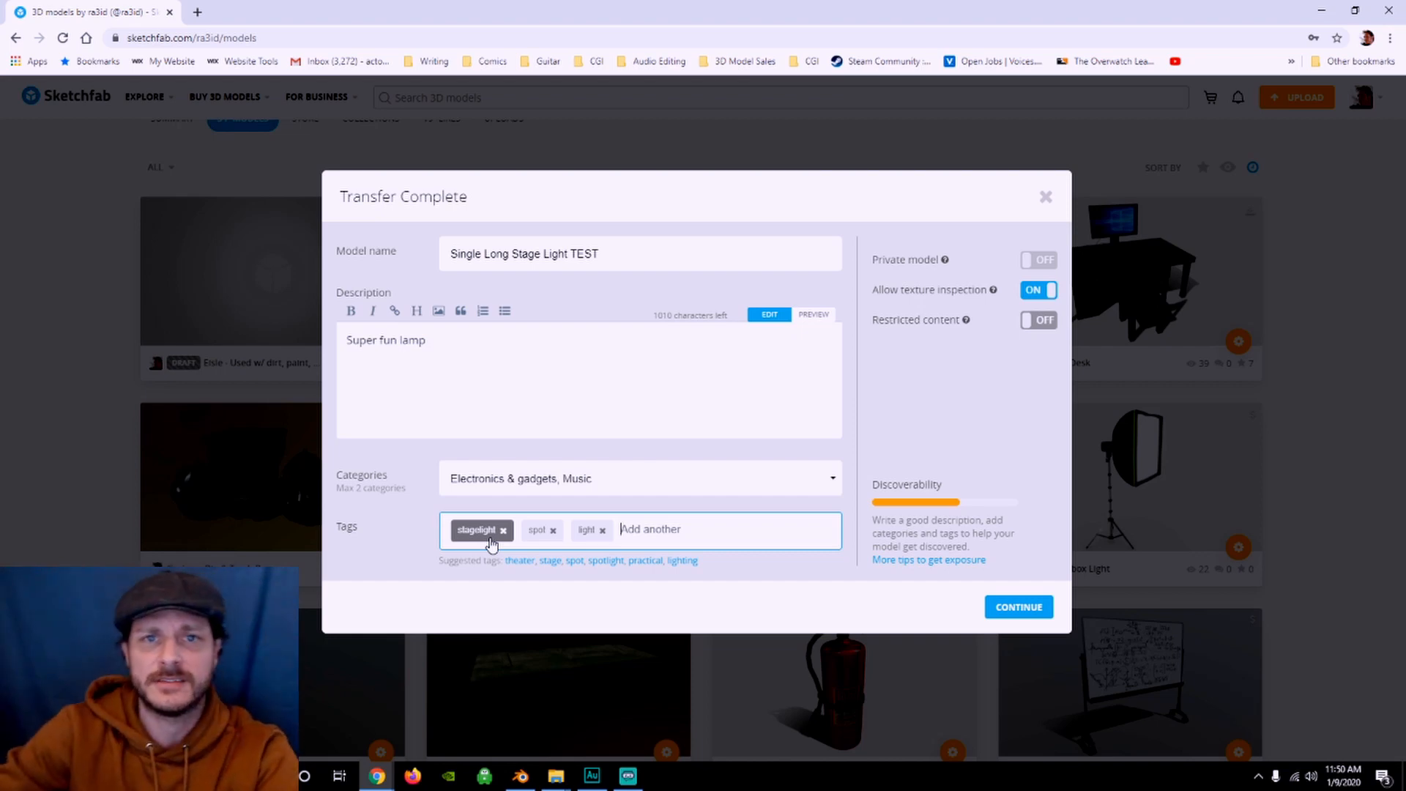
pyautogui.click(1016, 612)
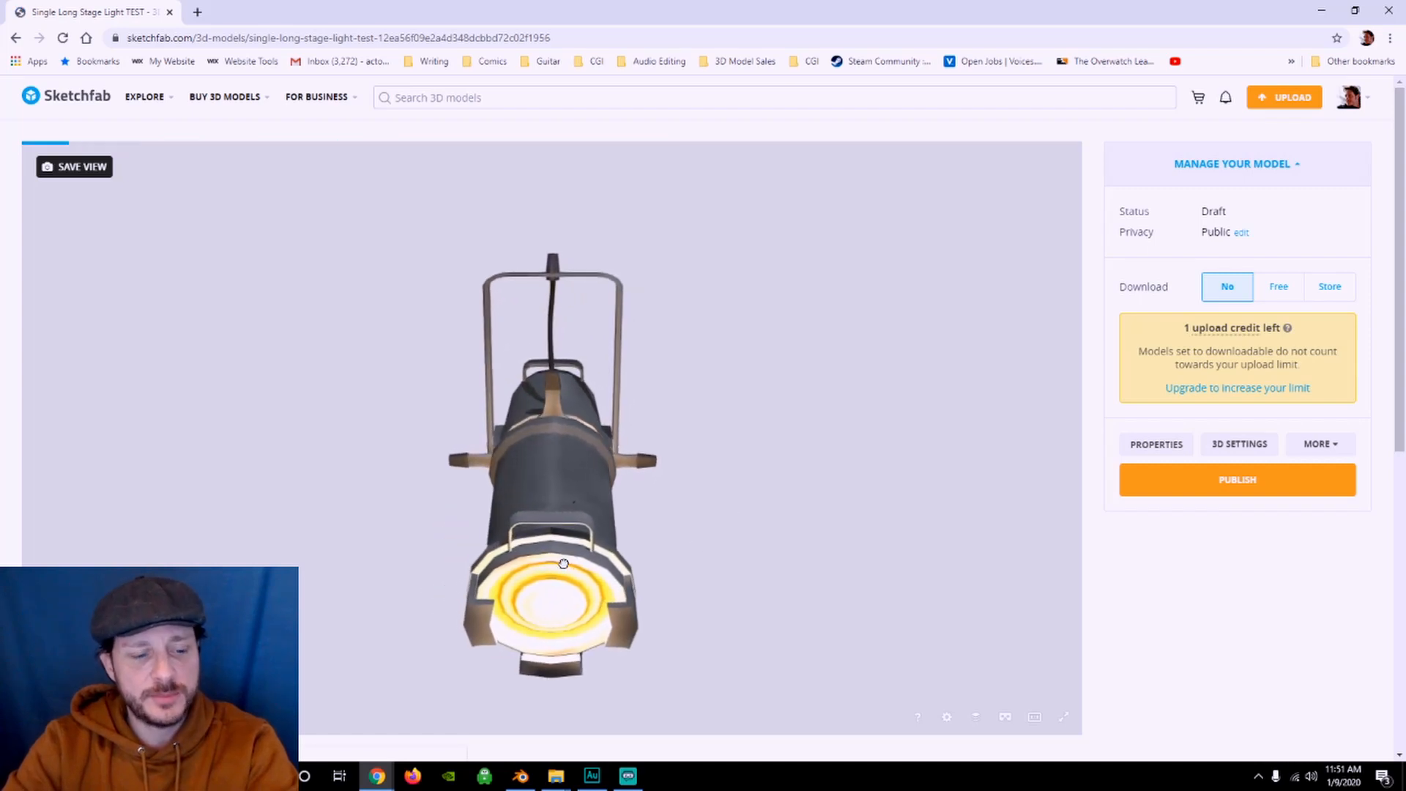
# - Open the stage light's 3D settings at the material options and save an angled front view of the model
pyautogui.moveTo(563, 563); pyautogui.dragTo(549, 358)
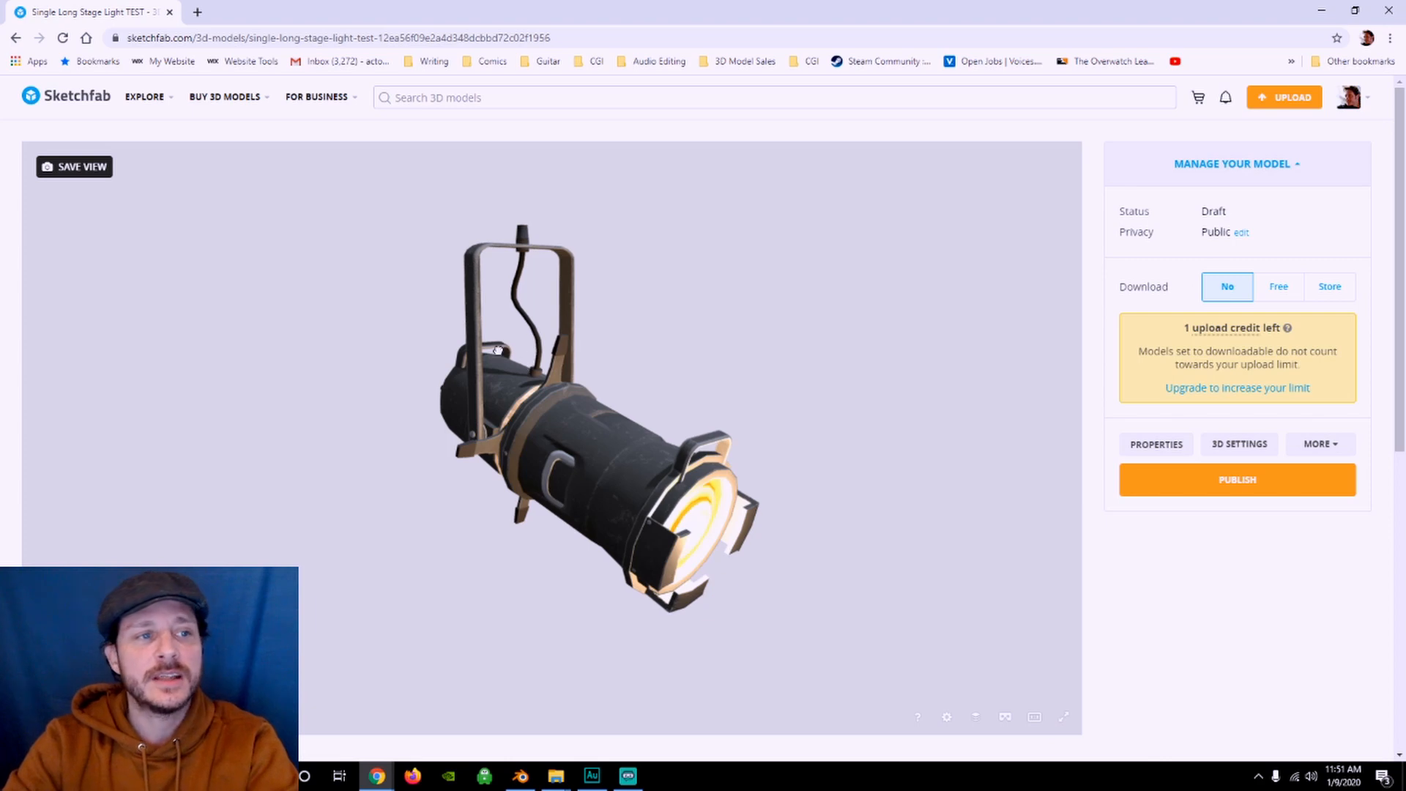
pyautogui.moveTo(526, 361); pyautogui.dragTo(571, 366)
pyautogui.click(1242, 447)
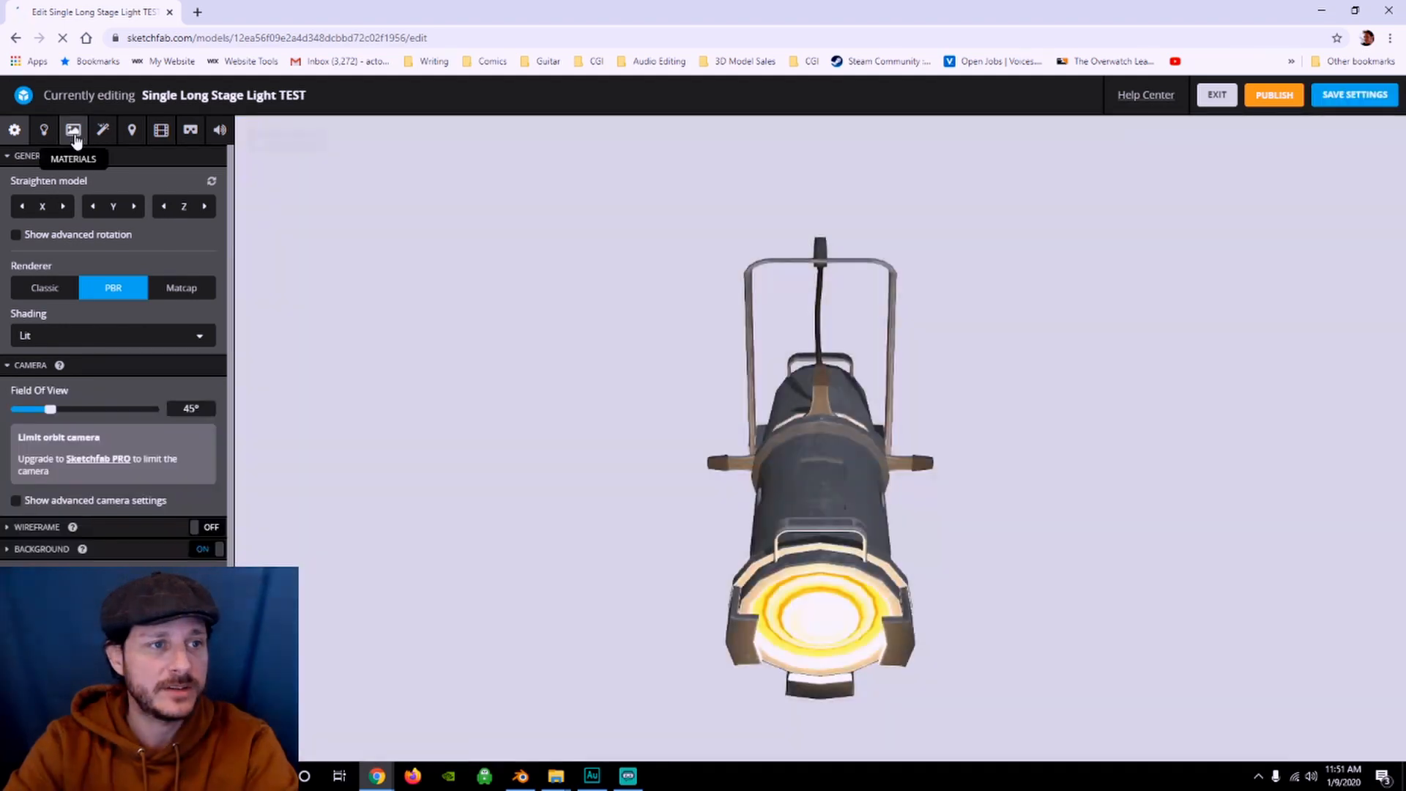
pyautogui.click(75, 135)
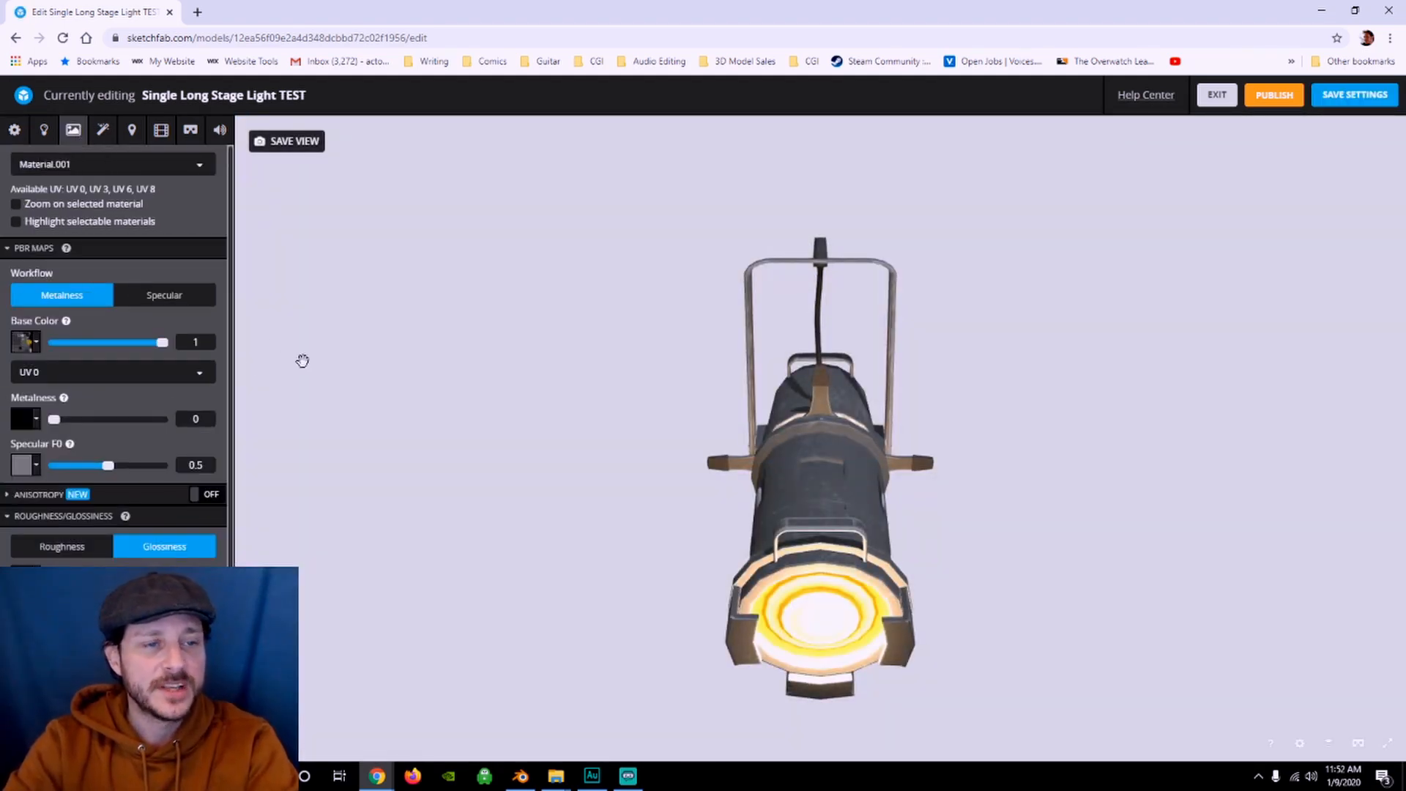
pyautogui.moveTo(779, 501)
pyautogui.mouseDown()
pyautogui.moveTo(819, 477)
pyautogui.moveTo(825, 492)
pyautogui.moveTo(813, 495)
pyautogui.mouseUp()
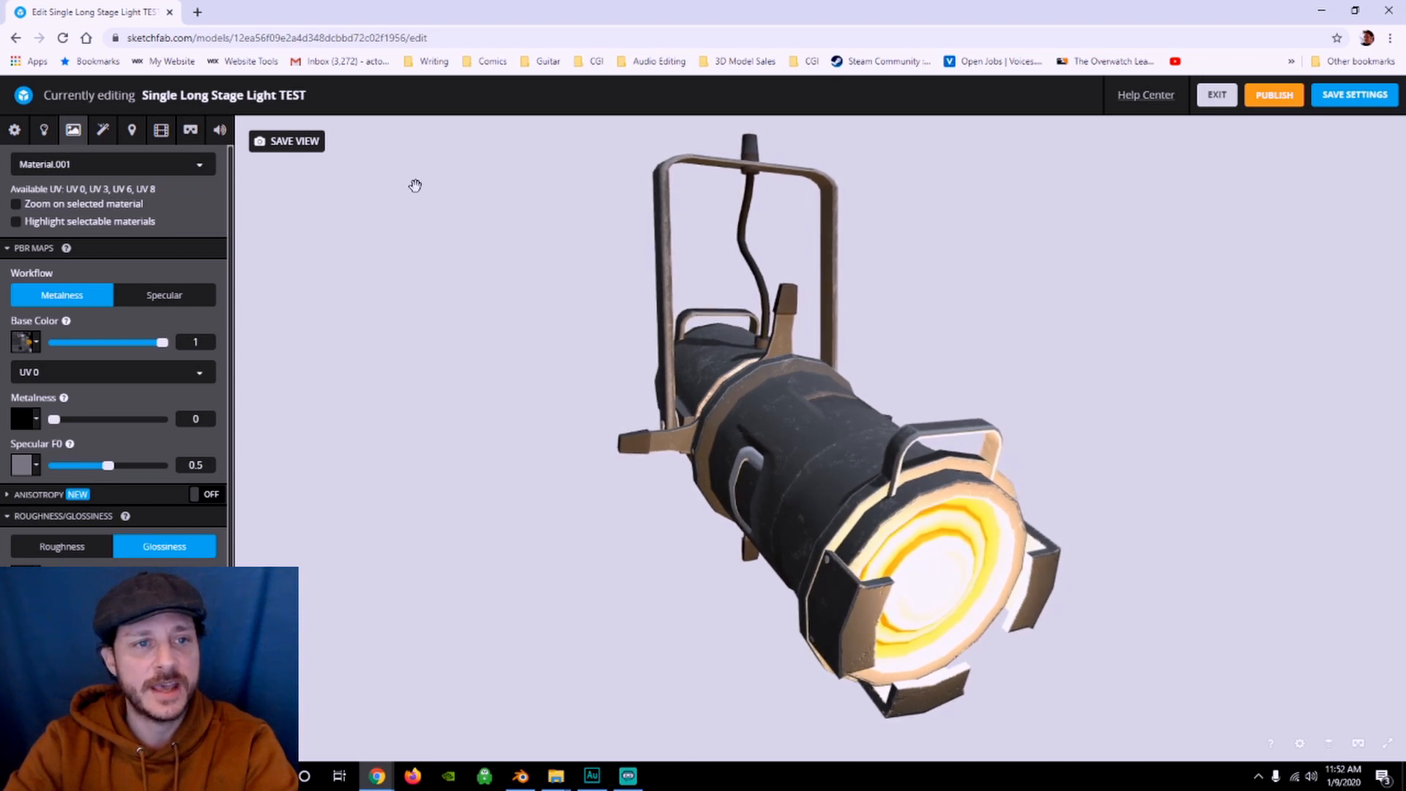
pyautogui.click(300, 142)
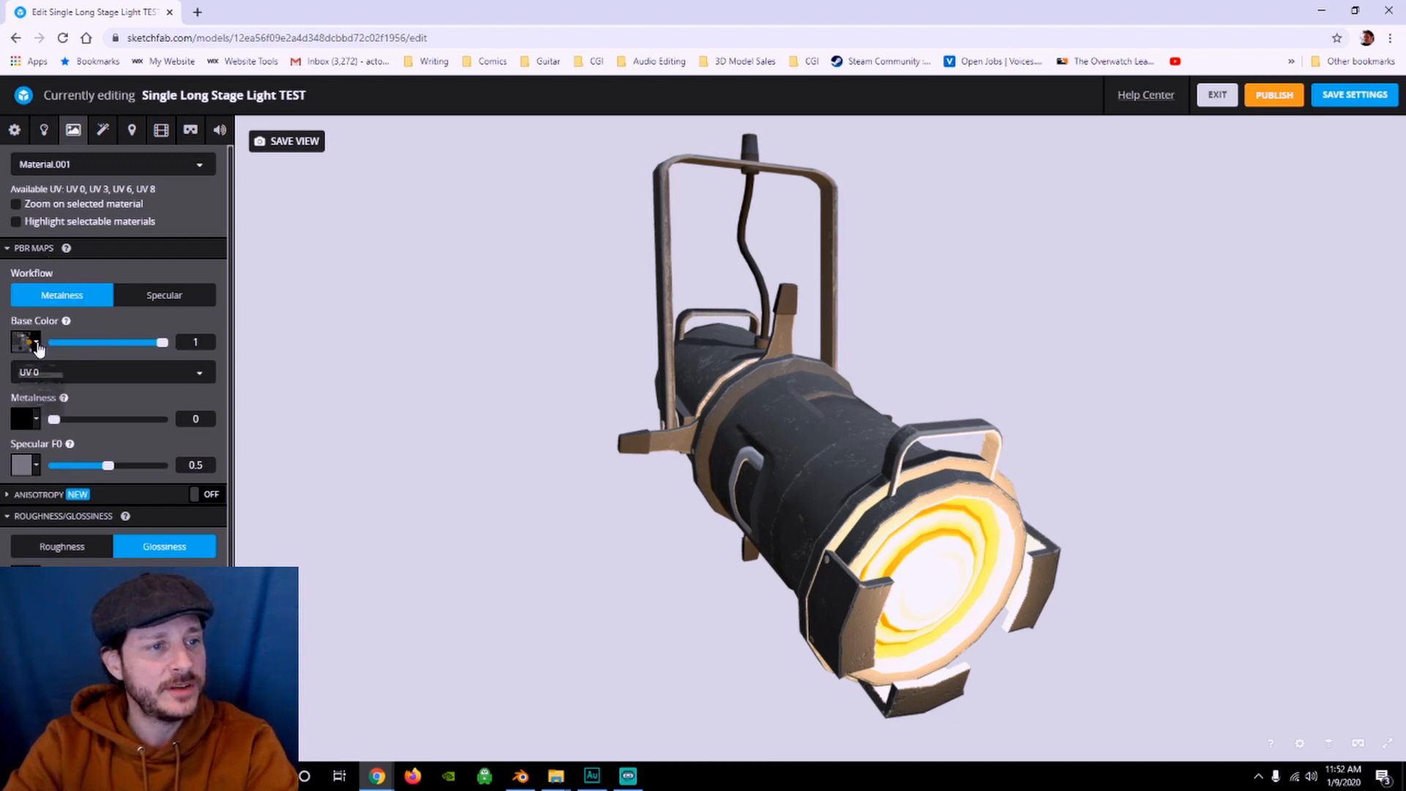
# - Assign the StageLight_Long_Tung_01_DefaultMaterial_Metallic.png texture to the metalness of Material.001
pyautogui.moveTo(38, 347)
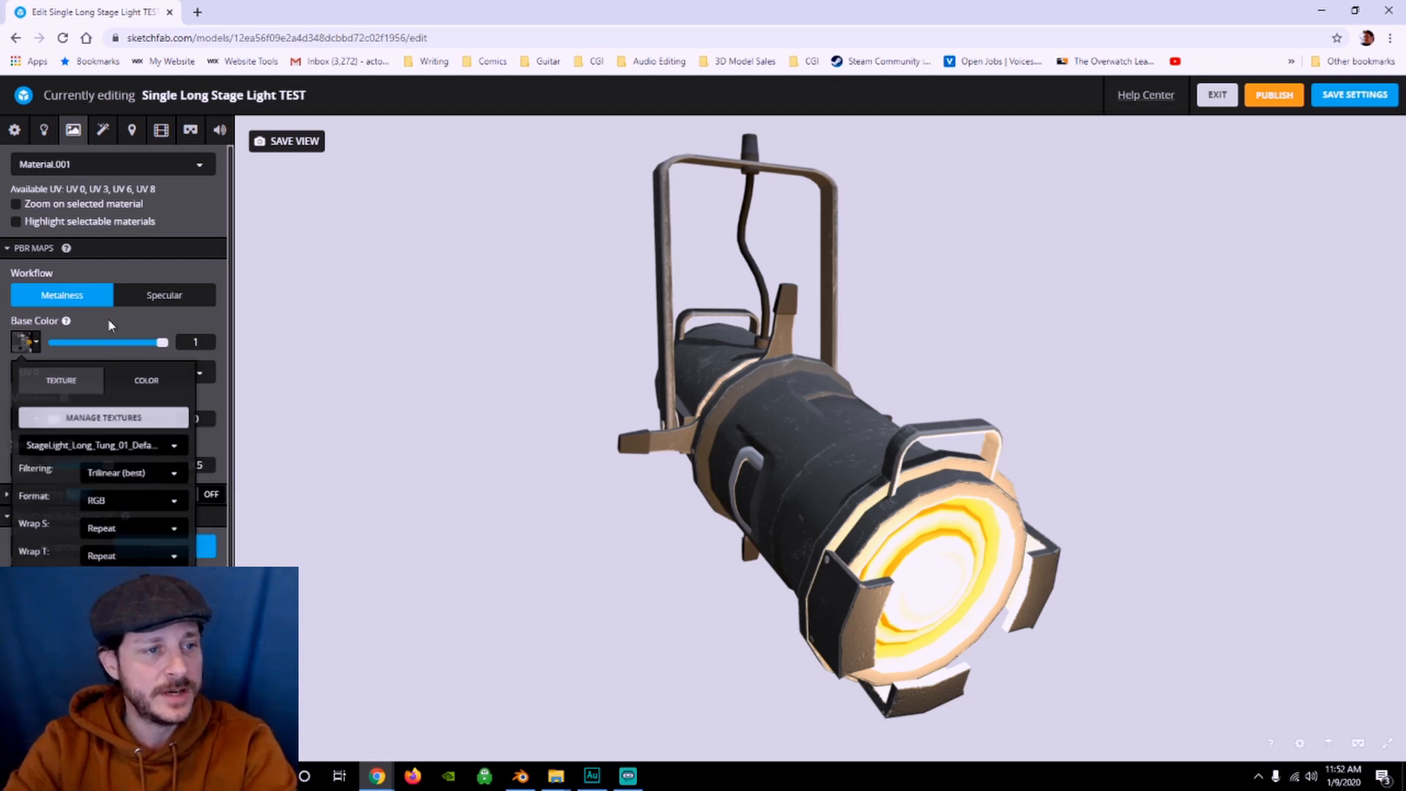
pyautogui.moveTo(38, 423)
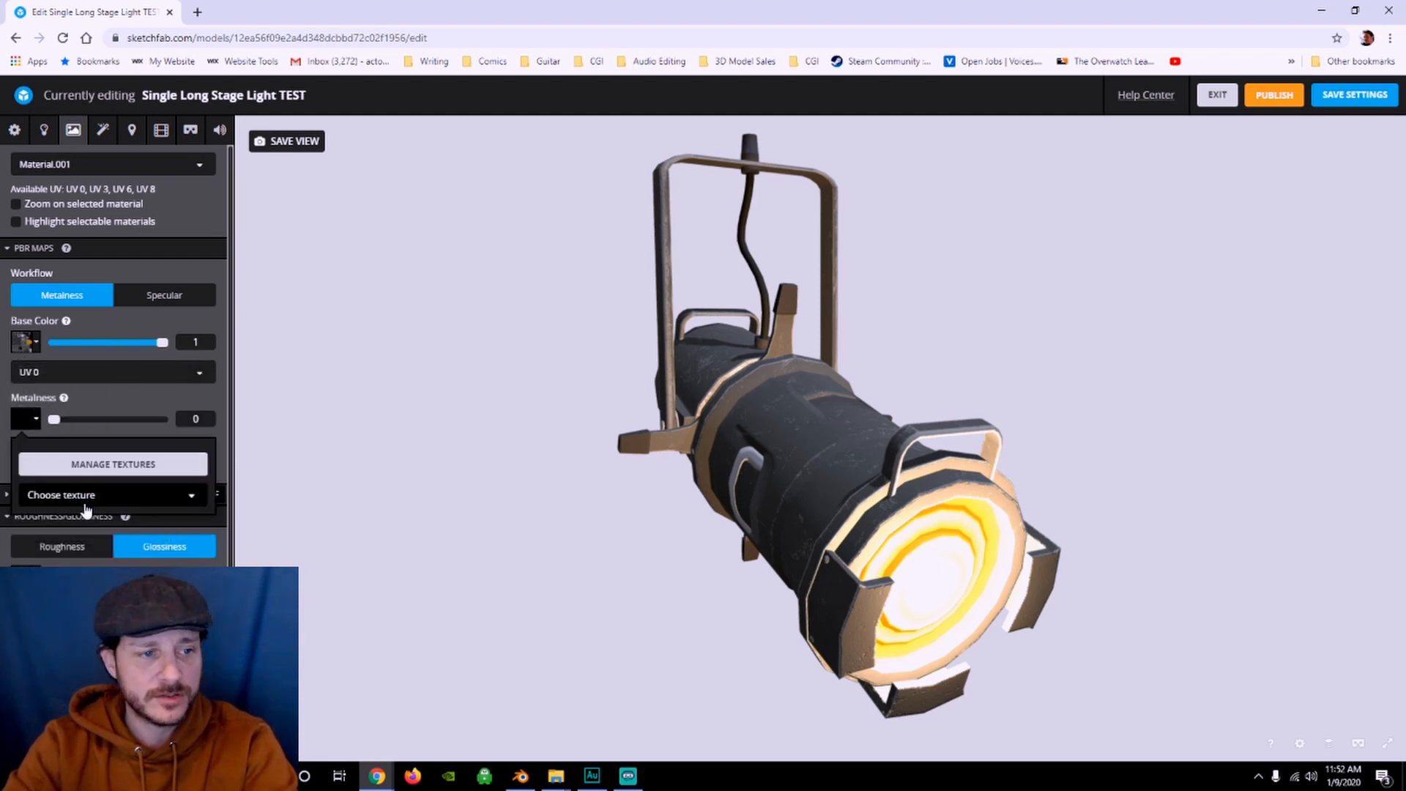
pyautogui.click(86, 500)
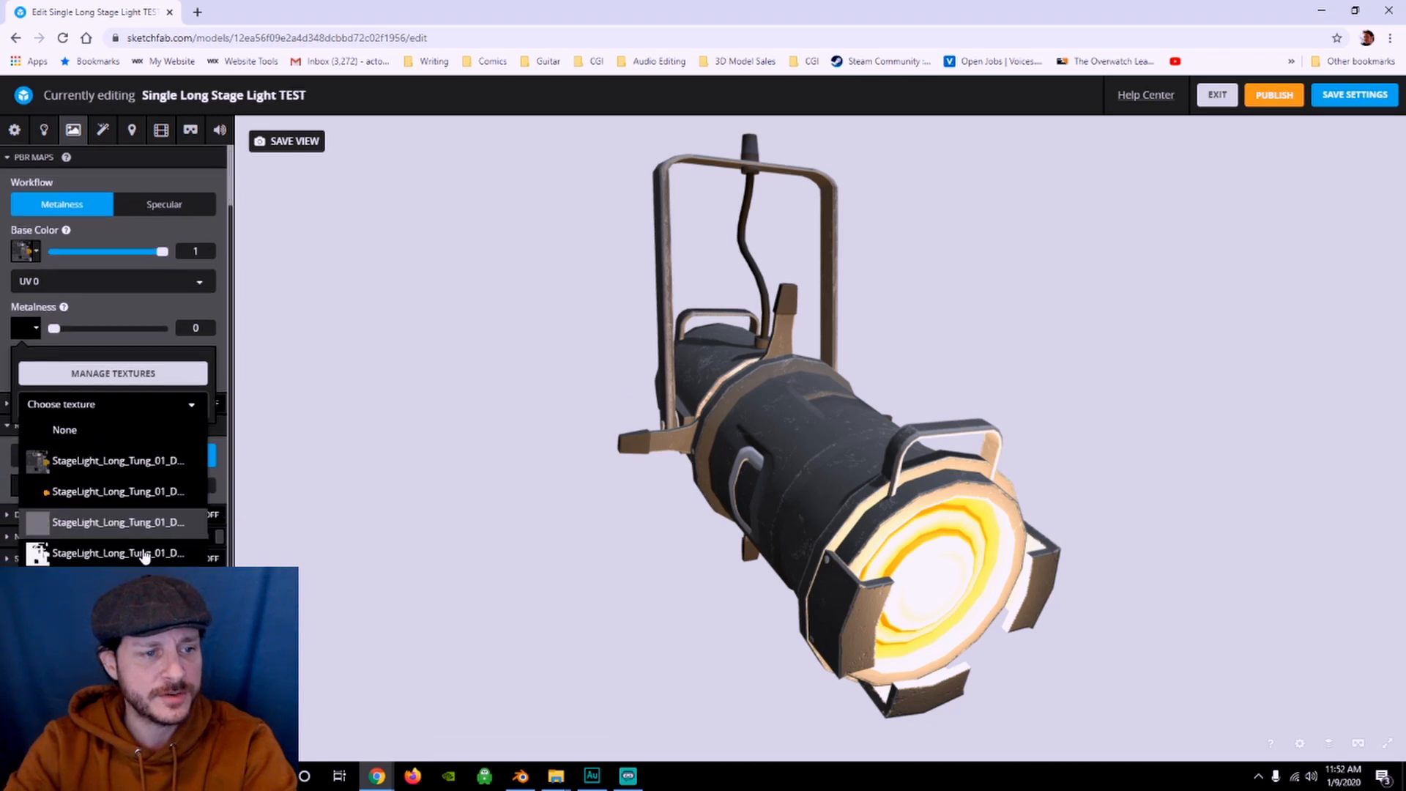
pyautogui.scroll(-1, 94, 502)
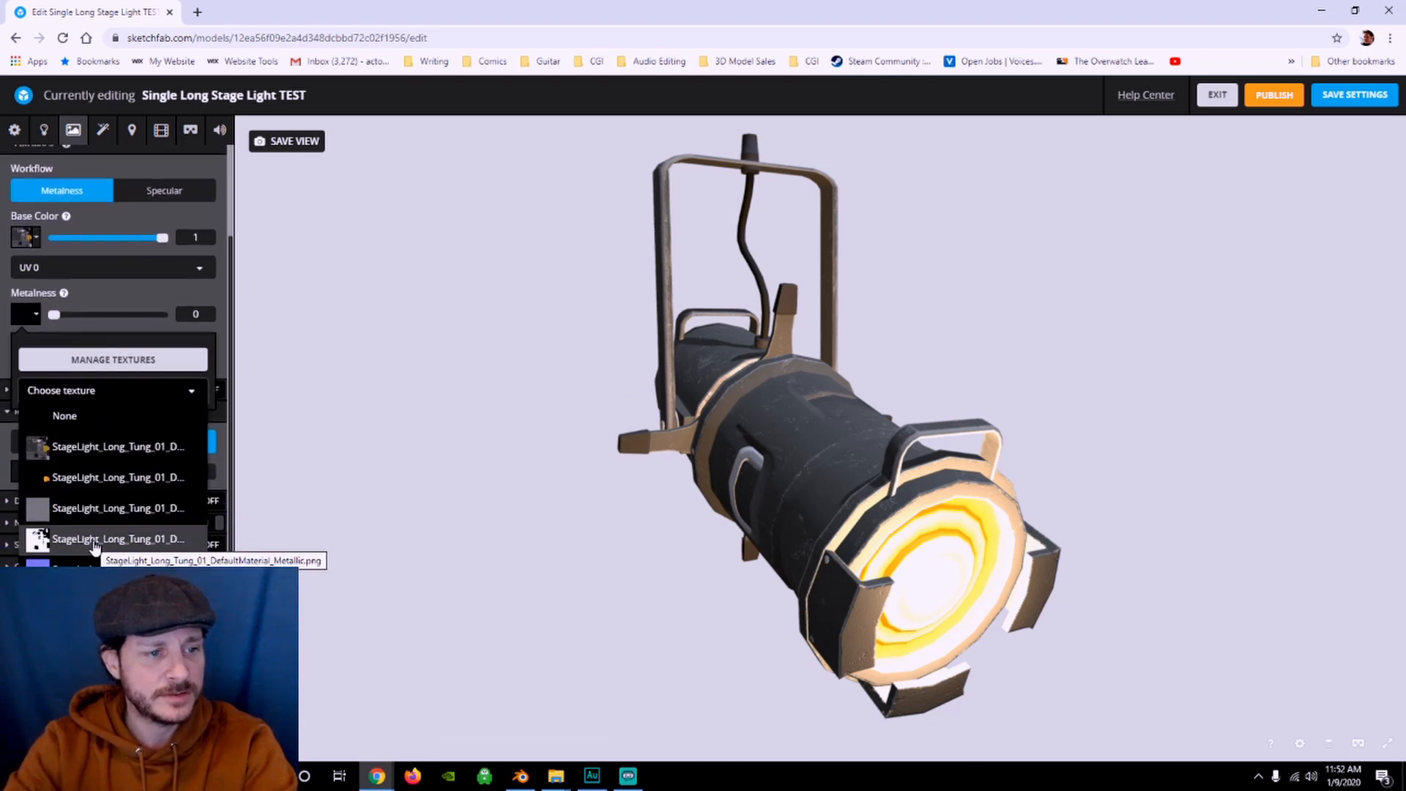
pyautogui.click(94, 539)
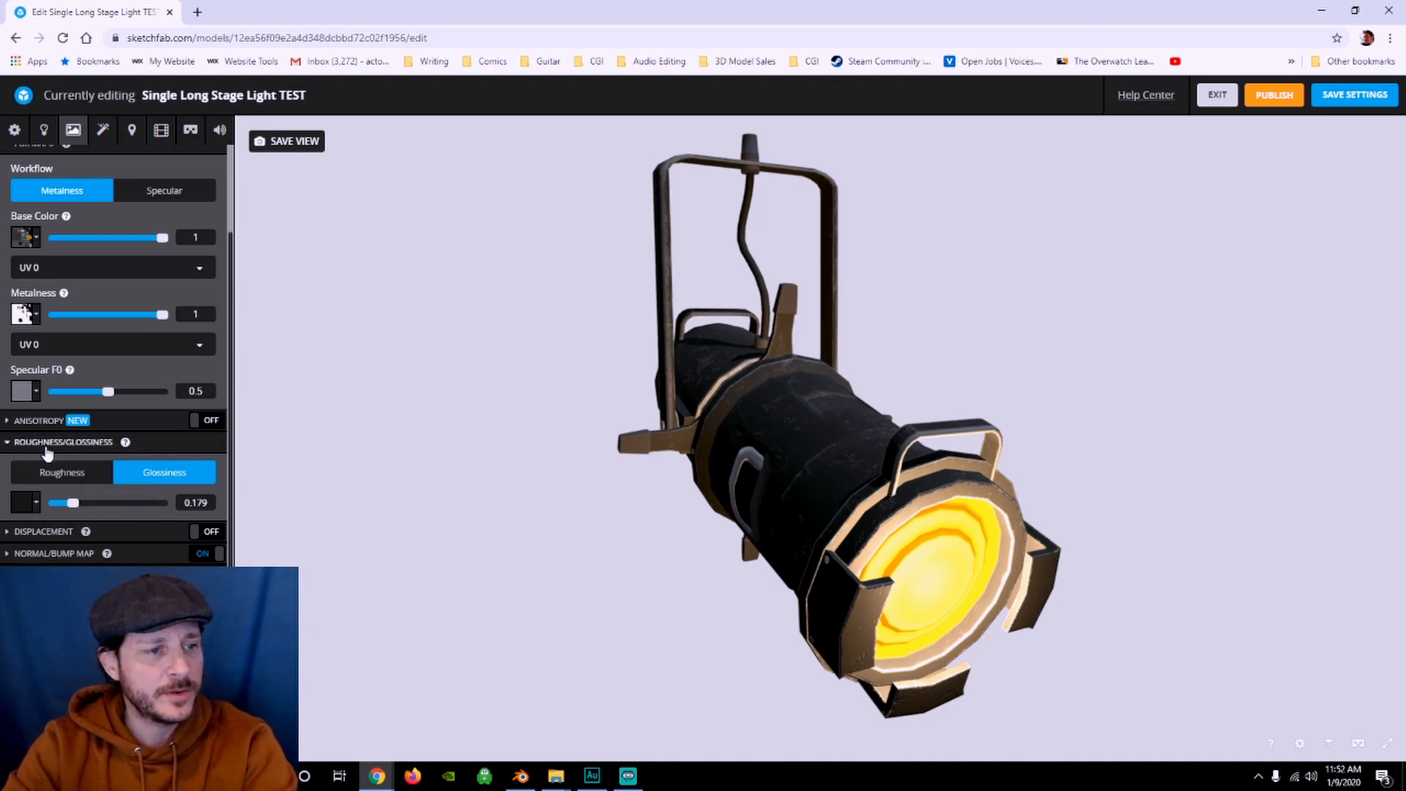
# - Switch the material from glossiness to roughness and assign the stage light's roughness texture to it
pyautogui.click(62, 472)
pyautogui.scroll(-1, 52, 476)
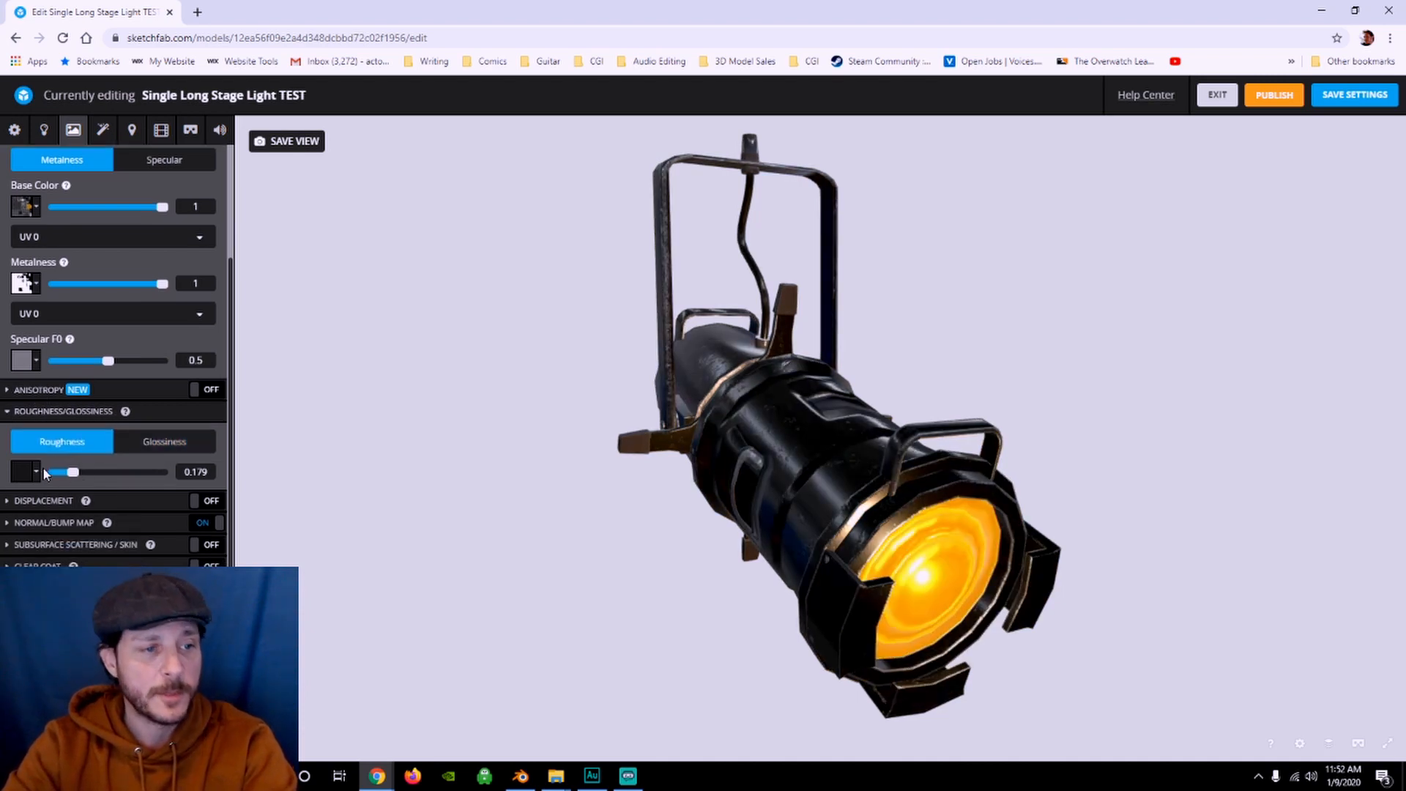
pyautogui.click(36, 471)
pyautogui.scroll(-1, 110, 513)
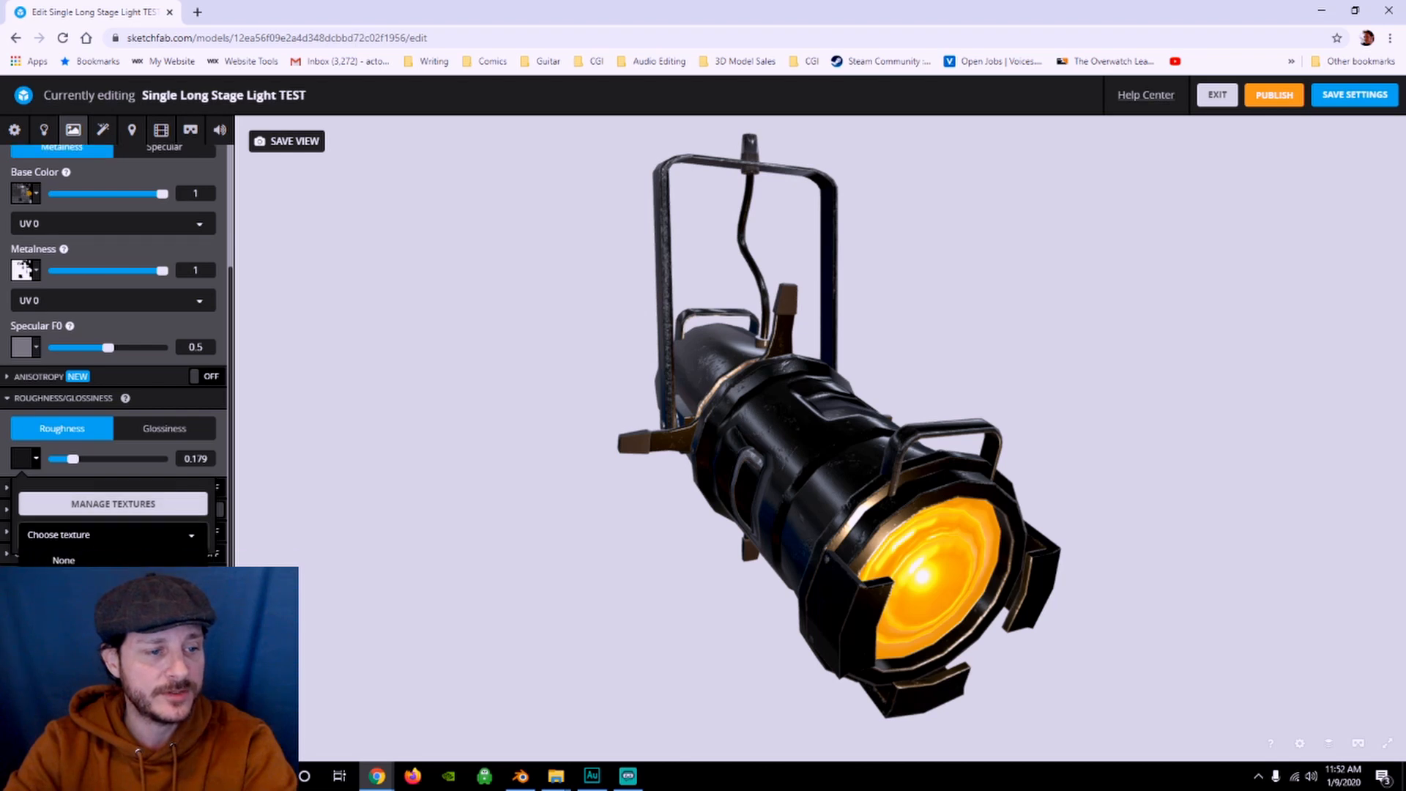
pyautogui.click(73, 578)
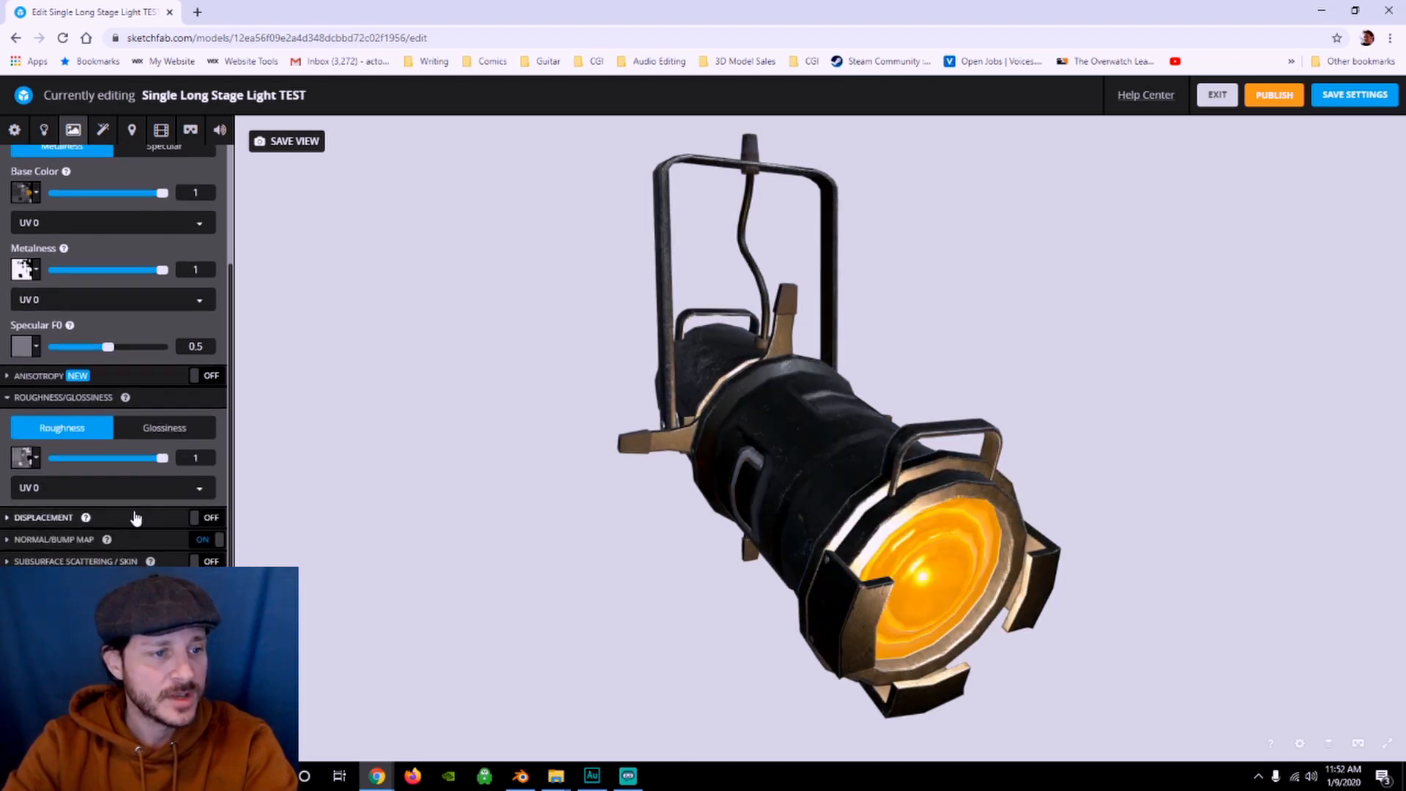
# - Examine the stage light's materials and surface detail from the side, the underside and the lens end
pyautogui.scroll(-1, 189, 531)
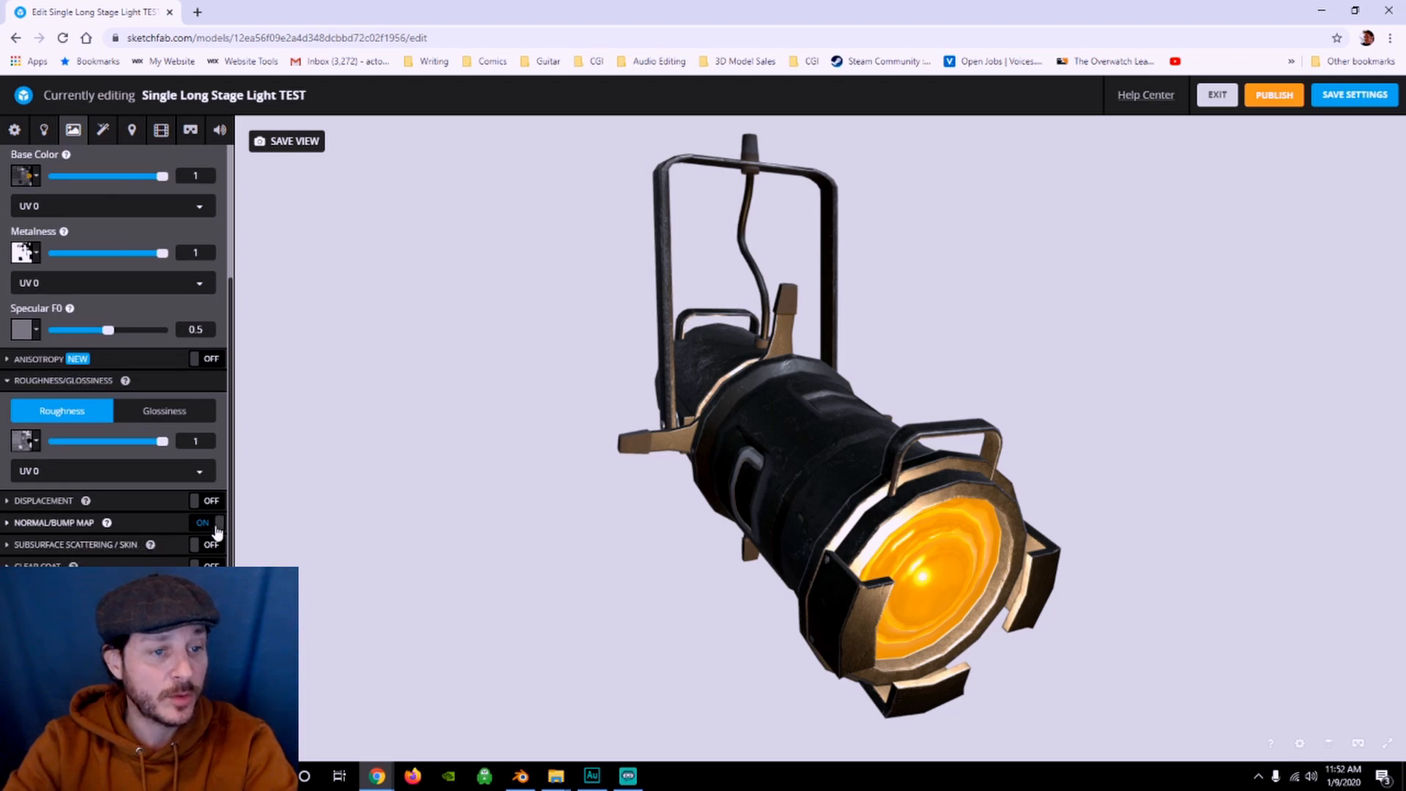
pyautogui.moveTo(725, 519); pyautogui.dragTo(637, 508)
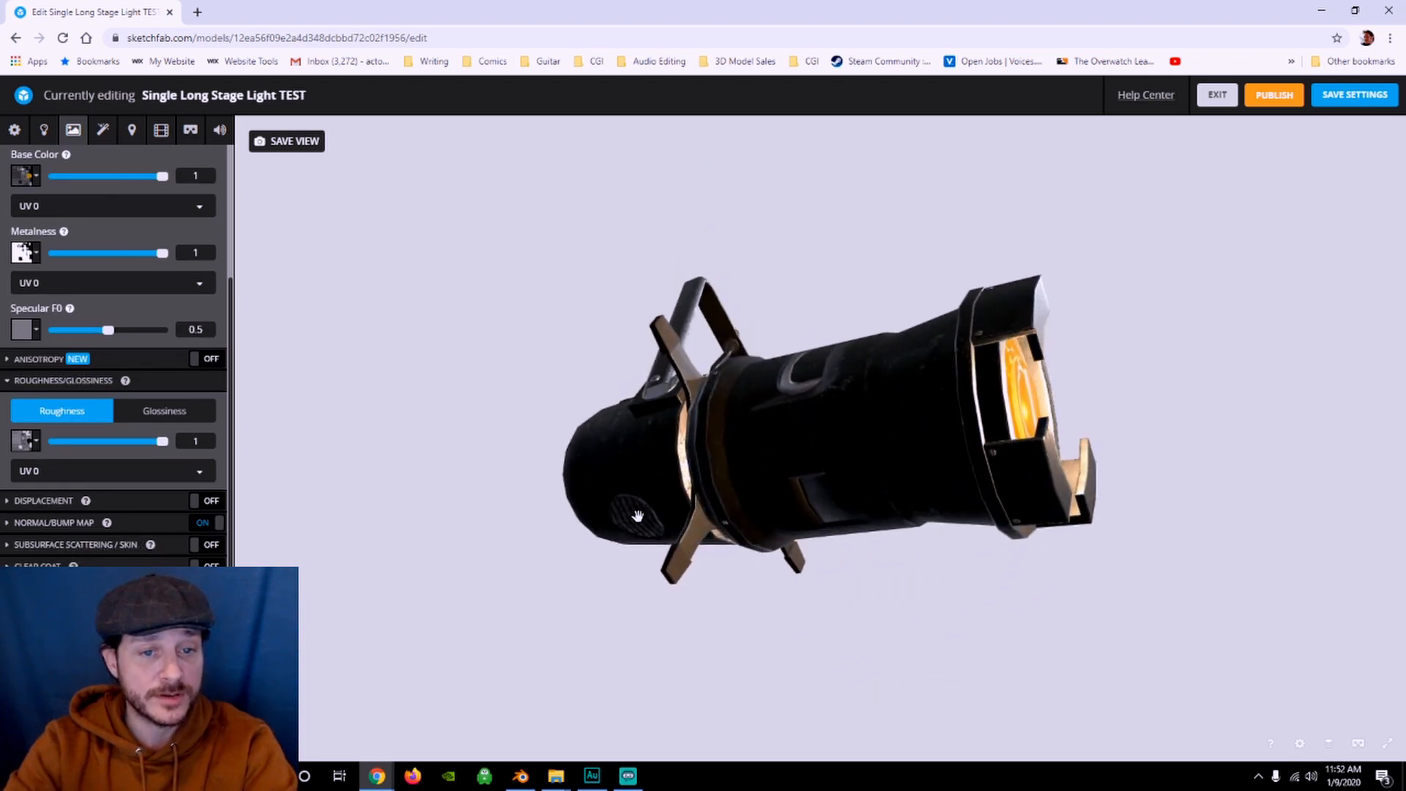
pyautogui.moveTo(822, 480); pyautogui.dragTo(585, 472)
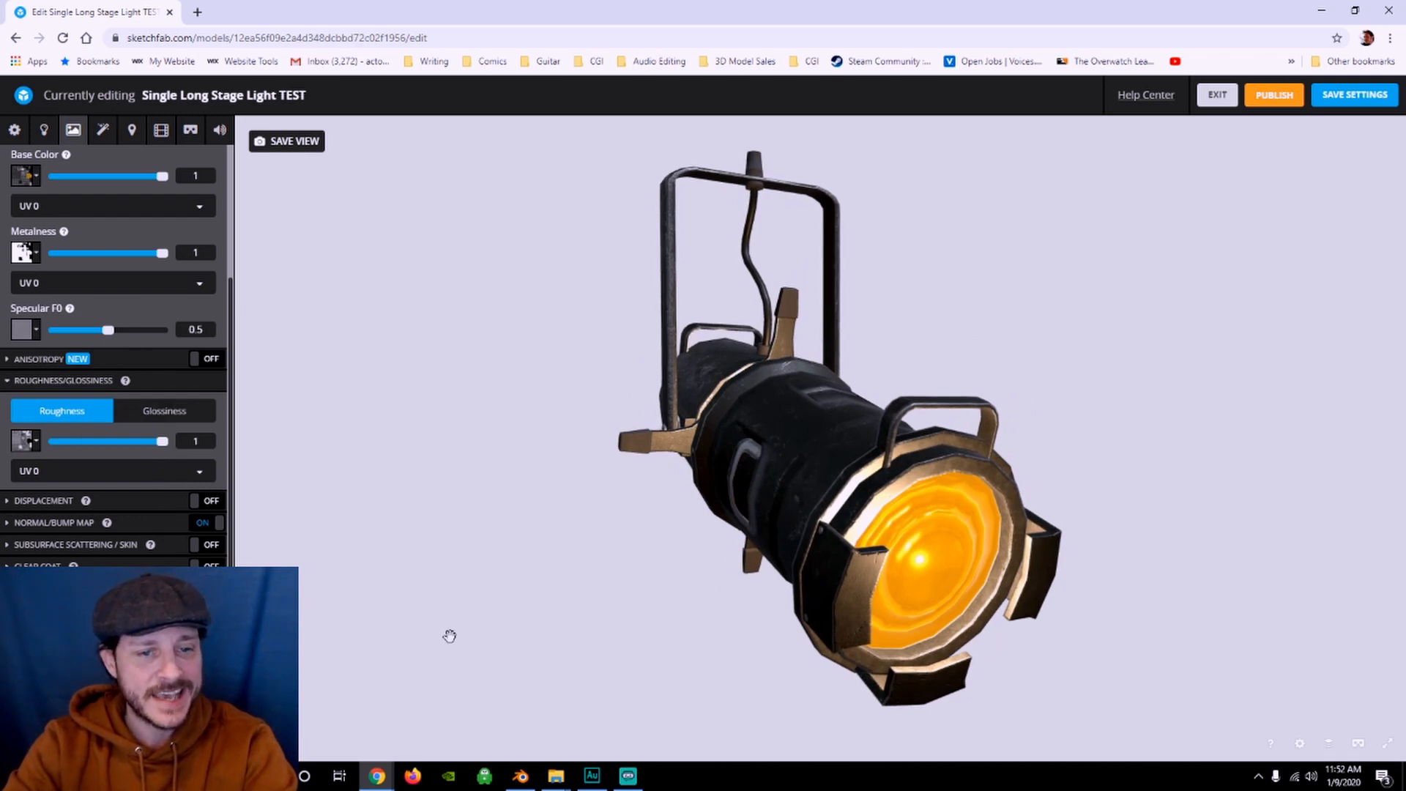
pyautogui.moveTo(449, 635); pyautogui.dragTo(717, 395)
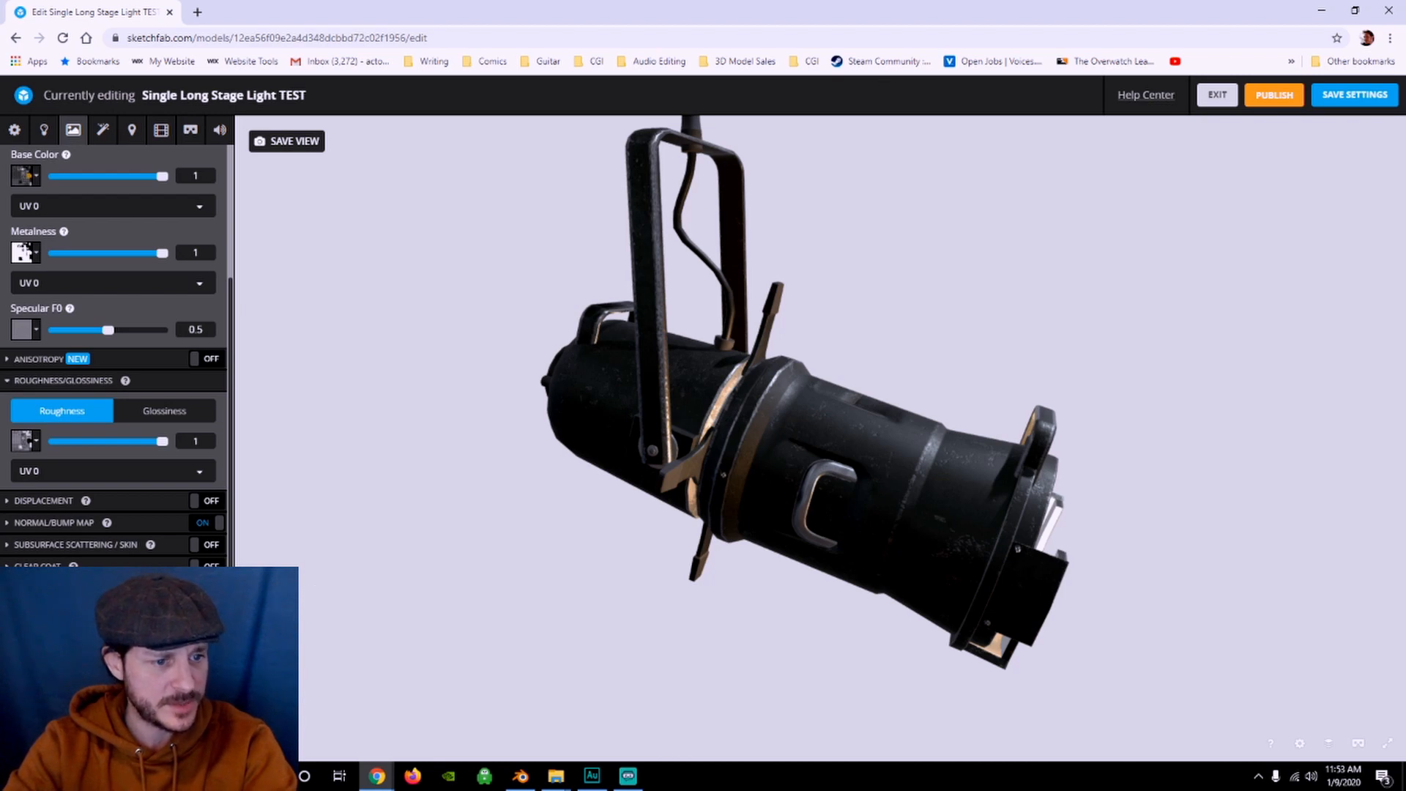
pyautogui.moveTo(858, 541)
pyautogui.mouseDown()
pyautogui.moveTo(797, 483)
pyautogui.moveTo(875, 534)
pyautogui.mouseUp()
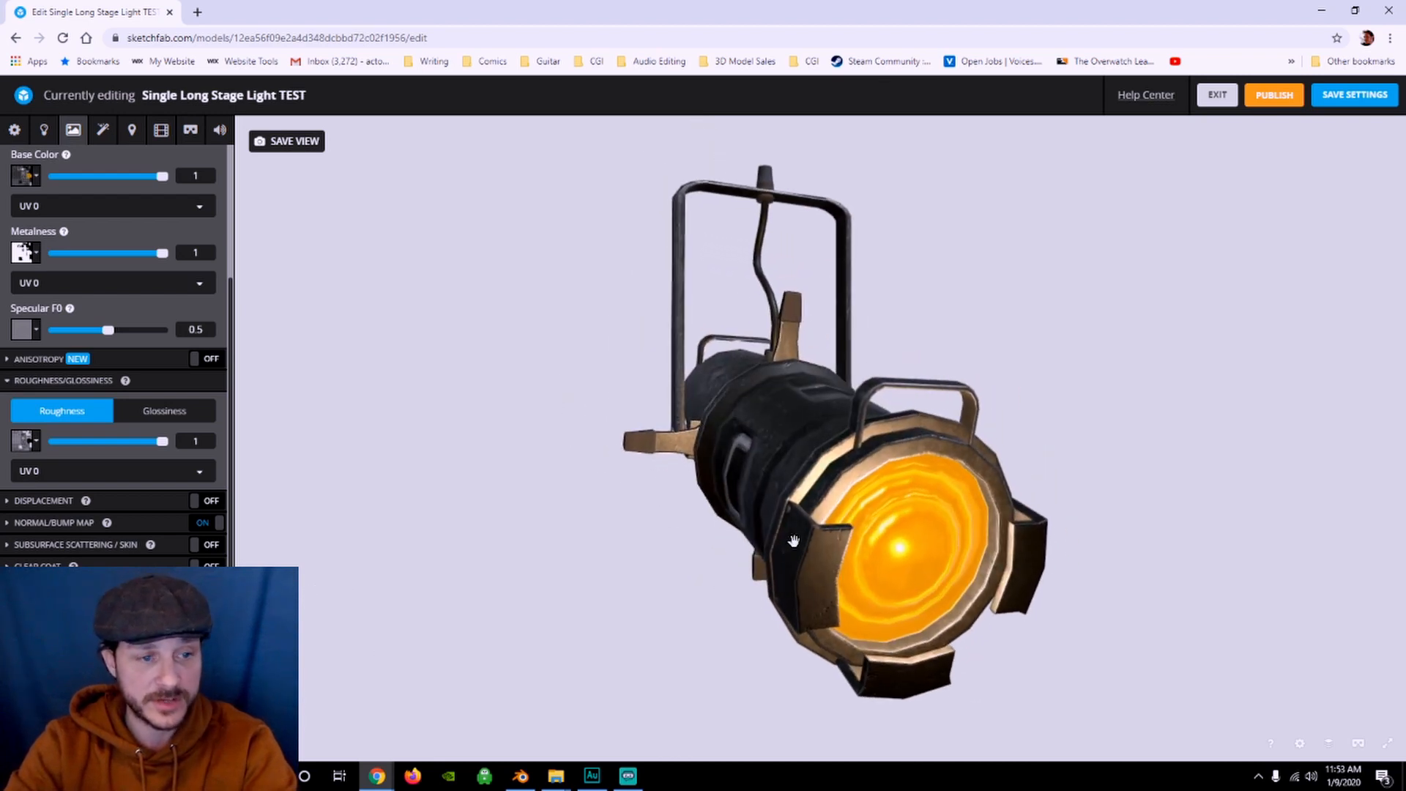
# - Enable the screen space reflection, SSAO and bloom post-processing filters for the stage light
pyautogui.click(103, 129)
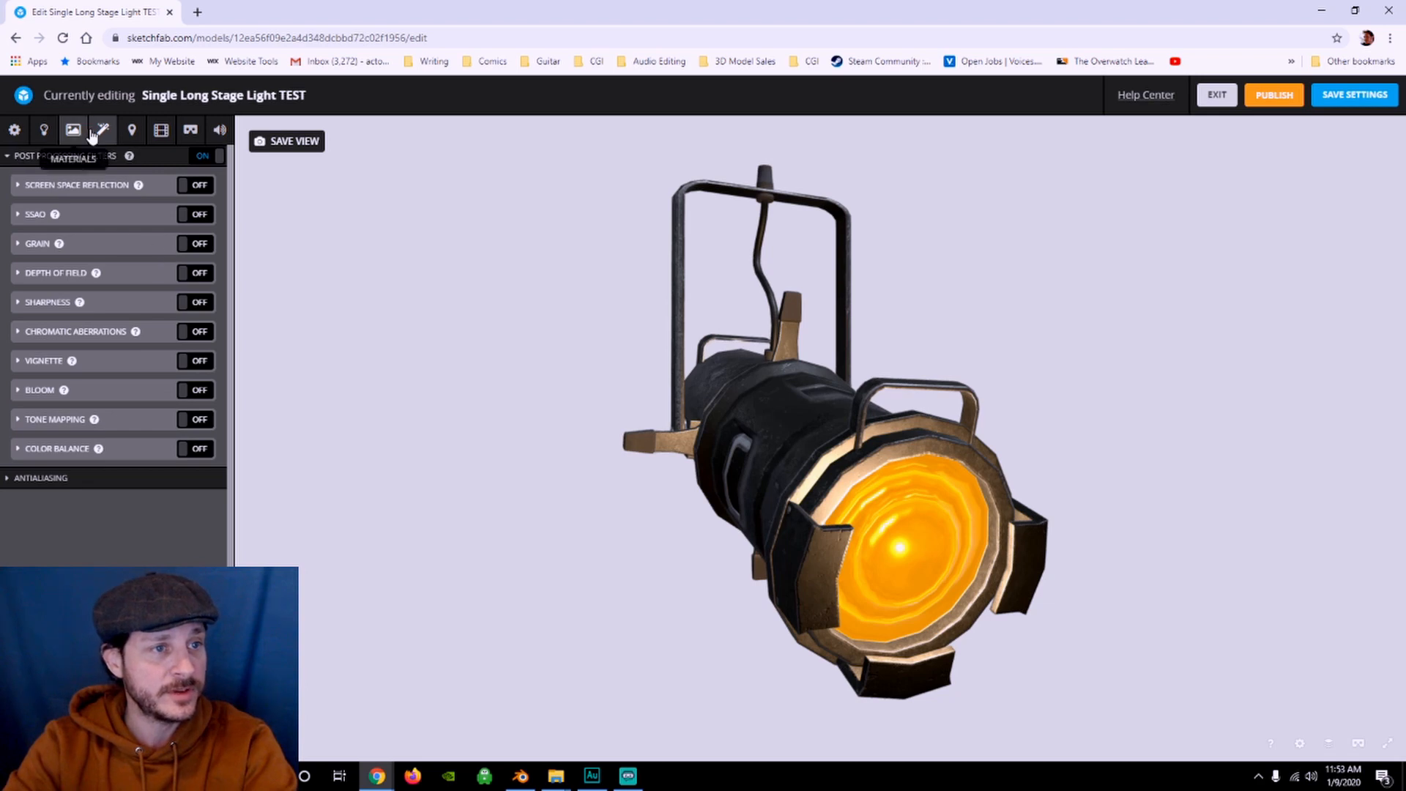
pyautogui.click(199, 187)
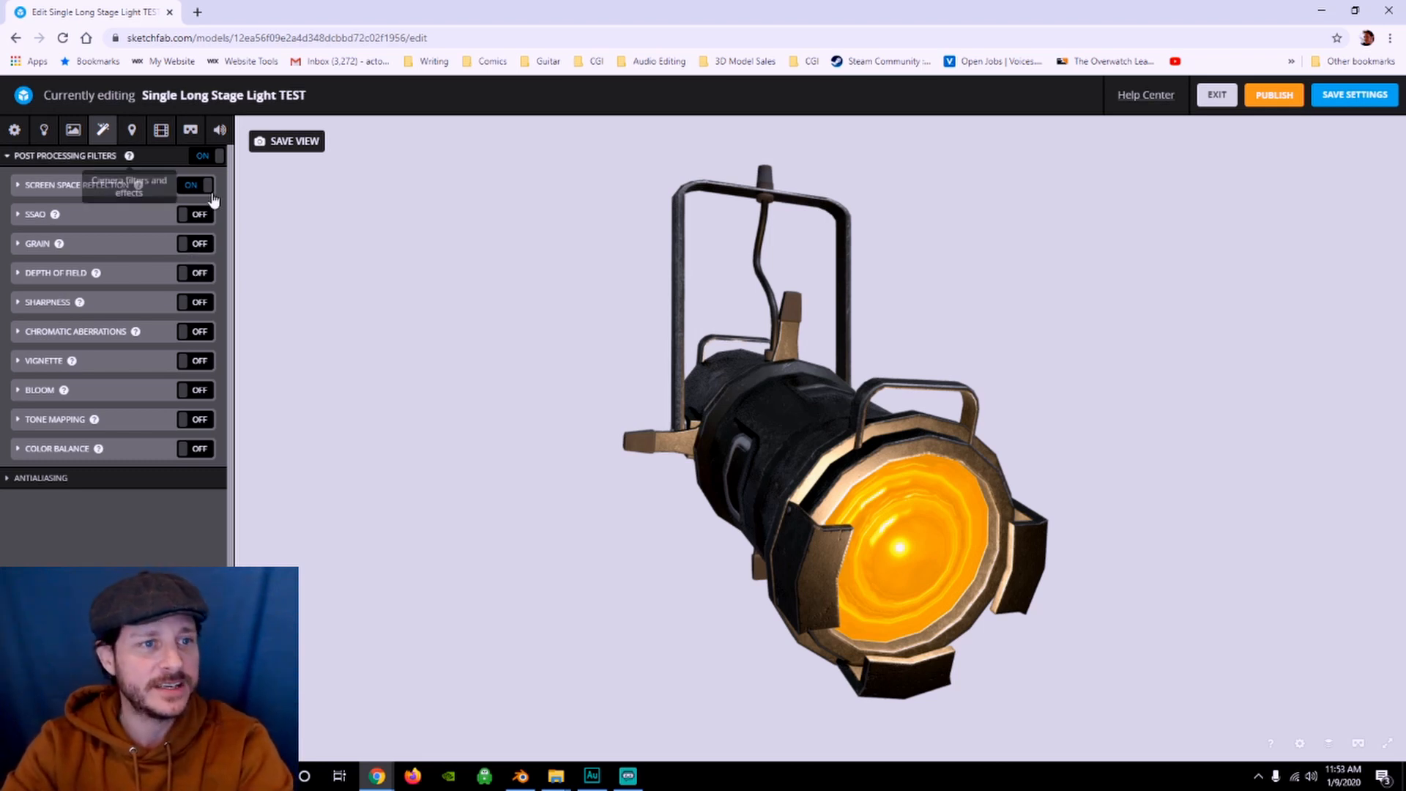
pyautogui.moveTo(707, 393); pyautogui.dragTo(779, 396)
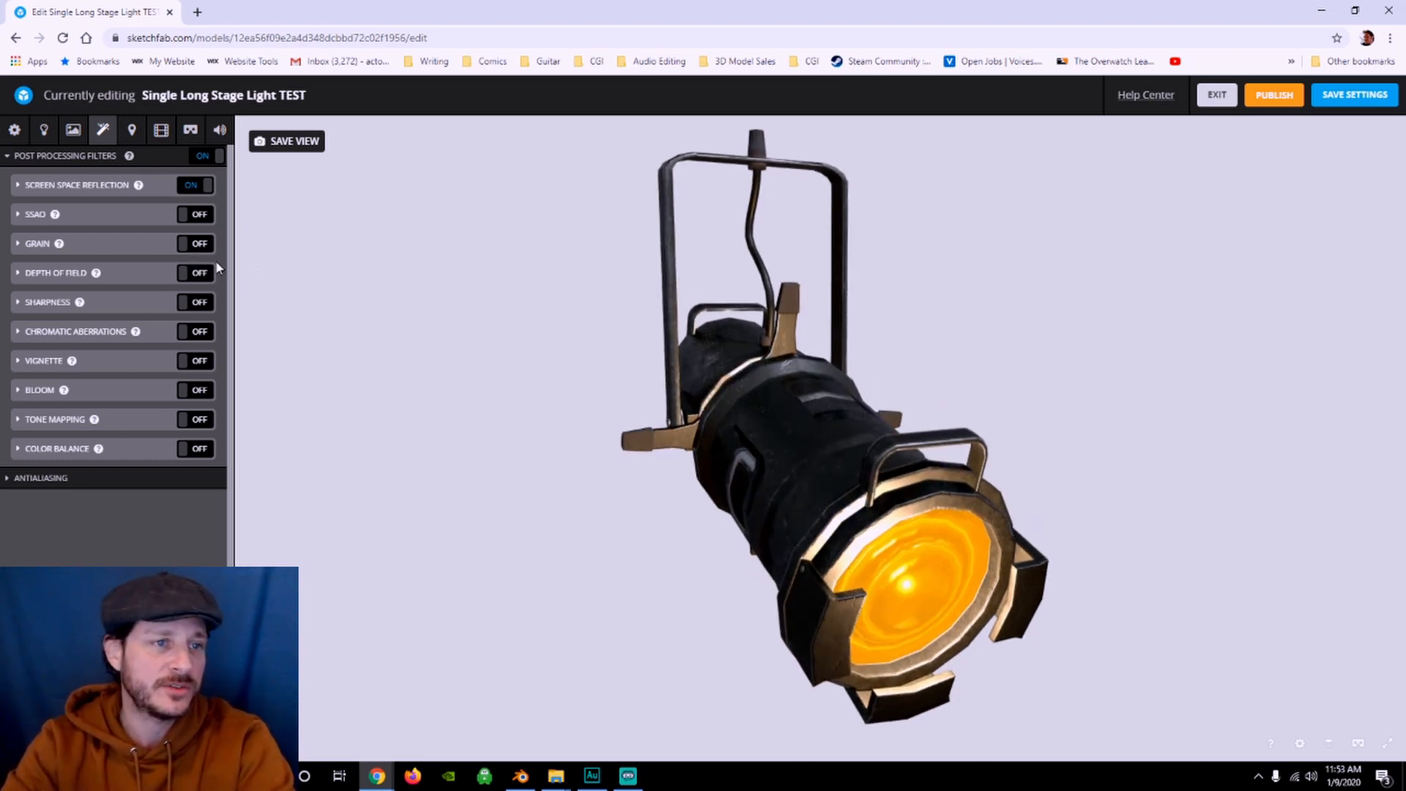
pyautogui.click(205, 221)
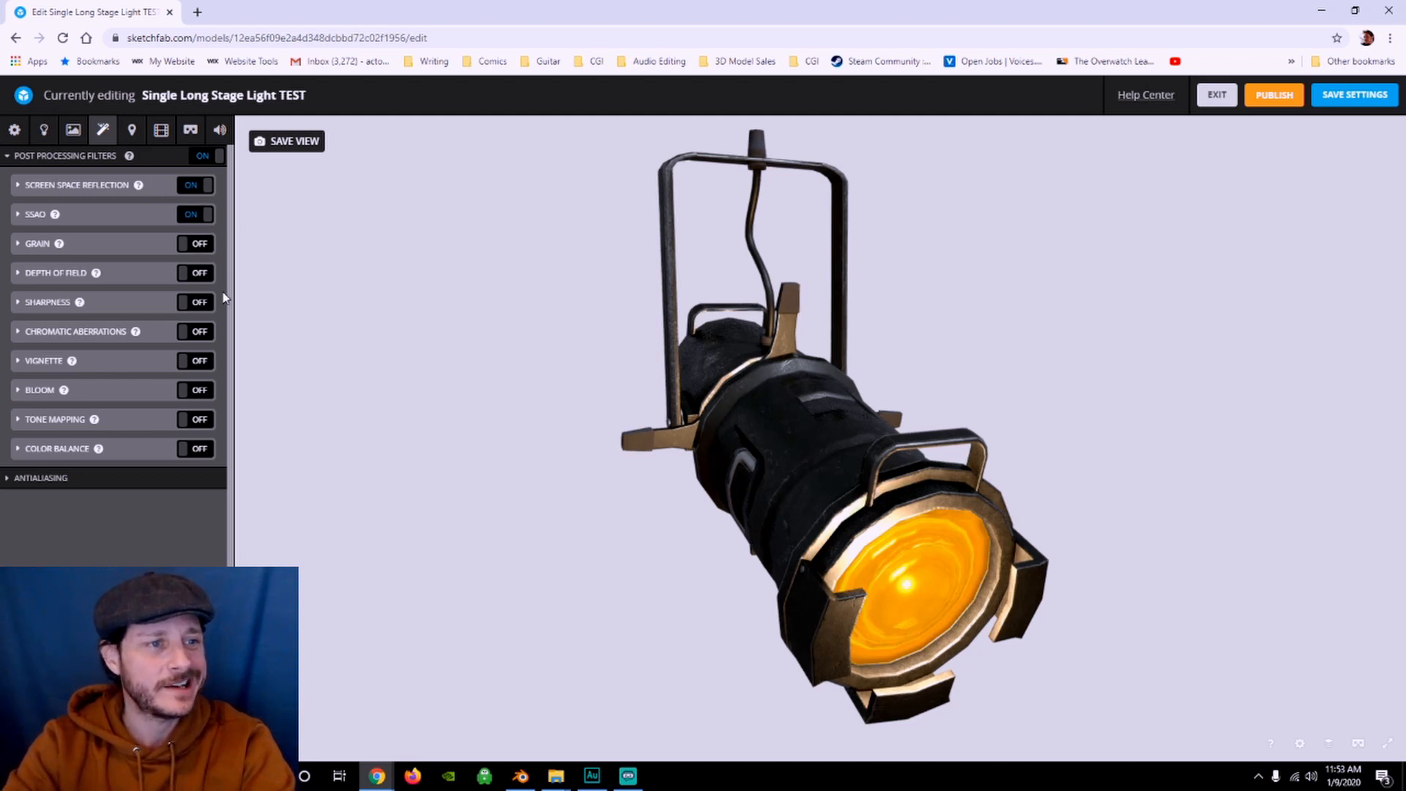
pyautogui.click(201, 391)
# - Save an angled front view of the stage light with its settings and exit the 3D settings to the model's page
pyautogui.moveTo(590, 517); pyautogui.dragTo(799, 540)
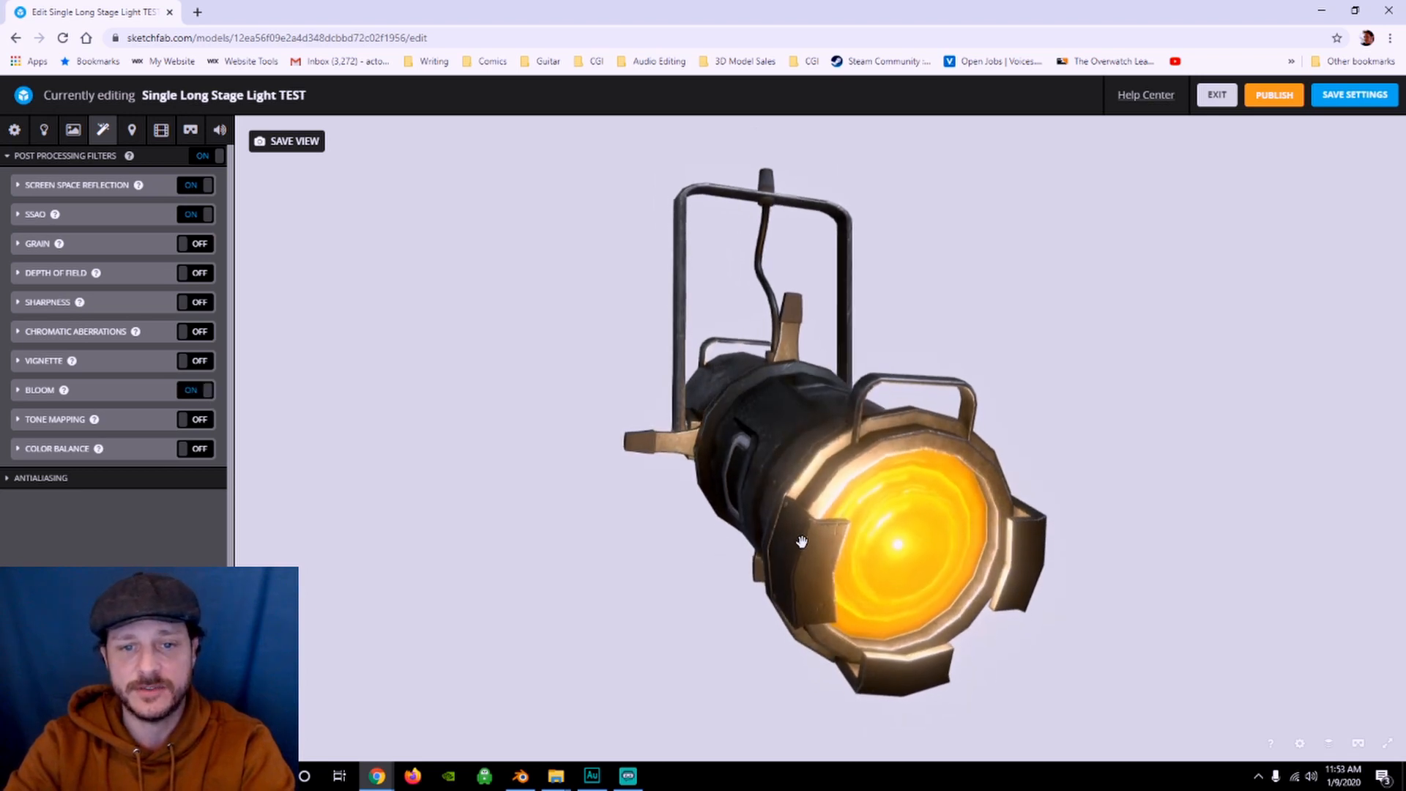
pyautogui.click(303, 141)
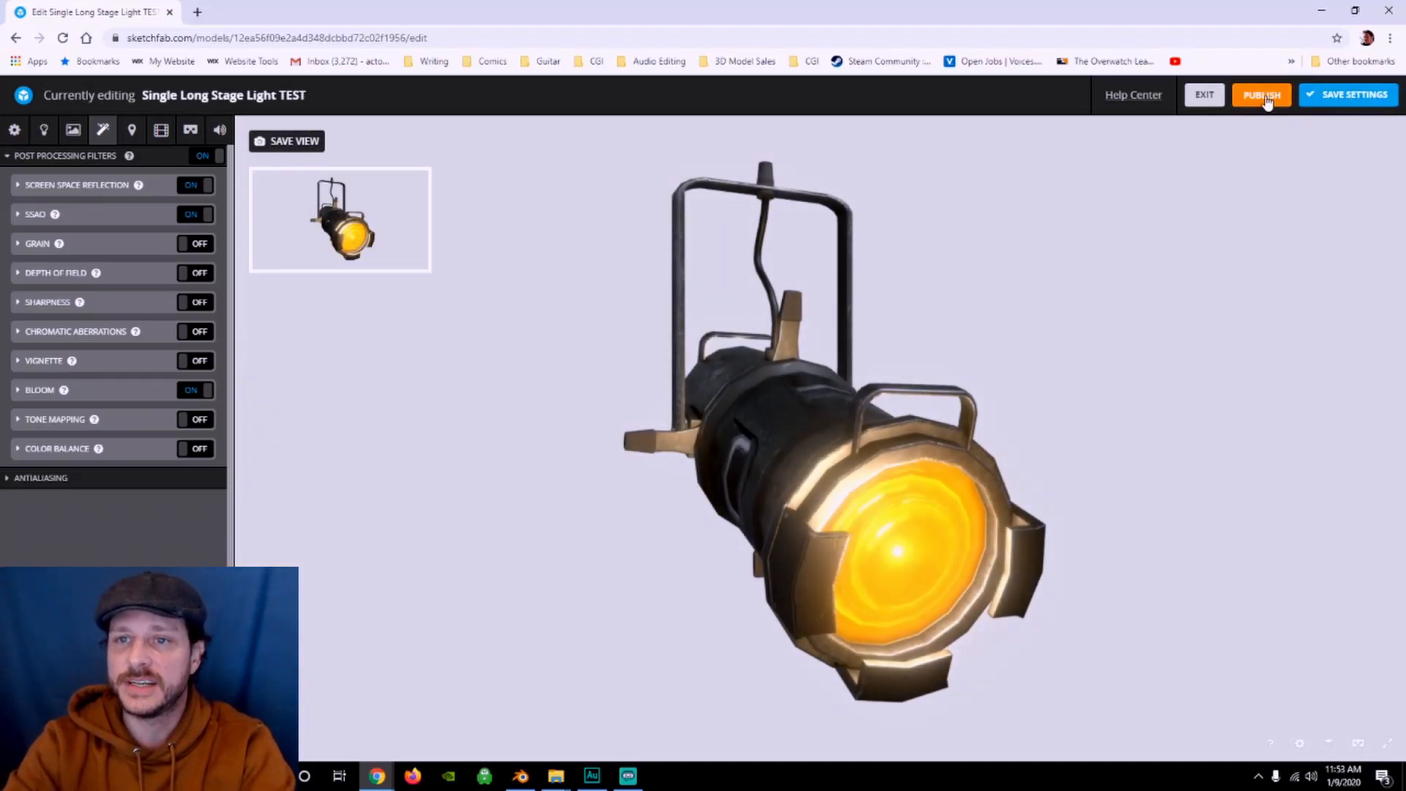
pyautogui.click(1217, 97)
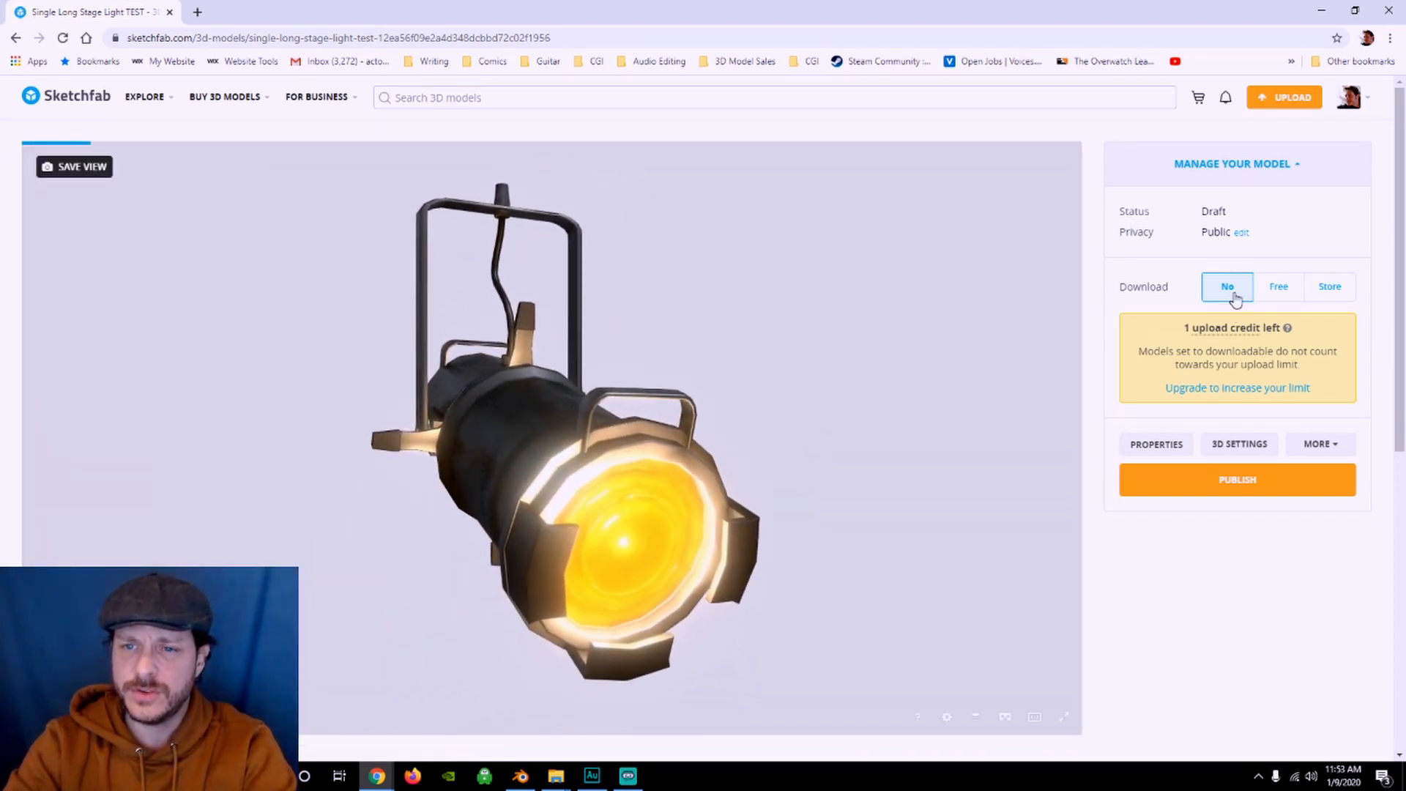
# - Switch the model's download option from No through Free to Store and open its license choices
pyautogui.click(1279, 291)
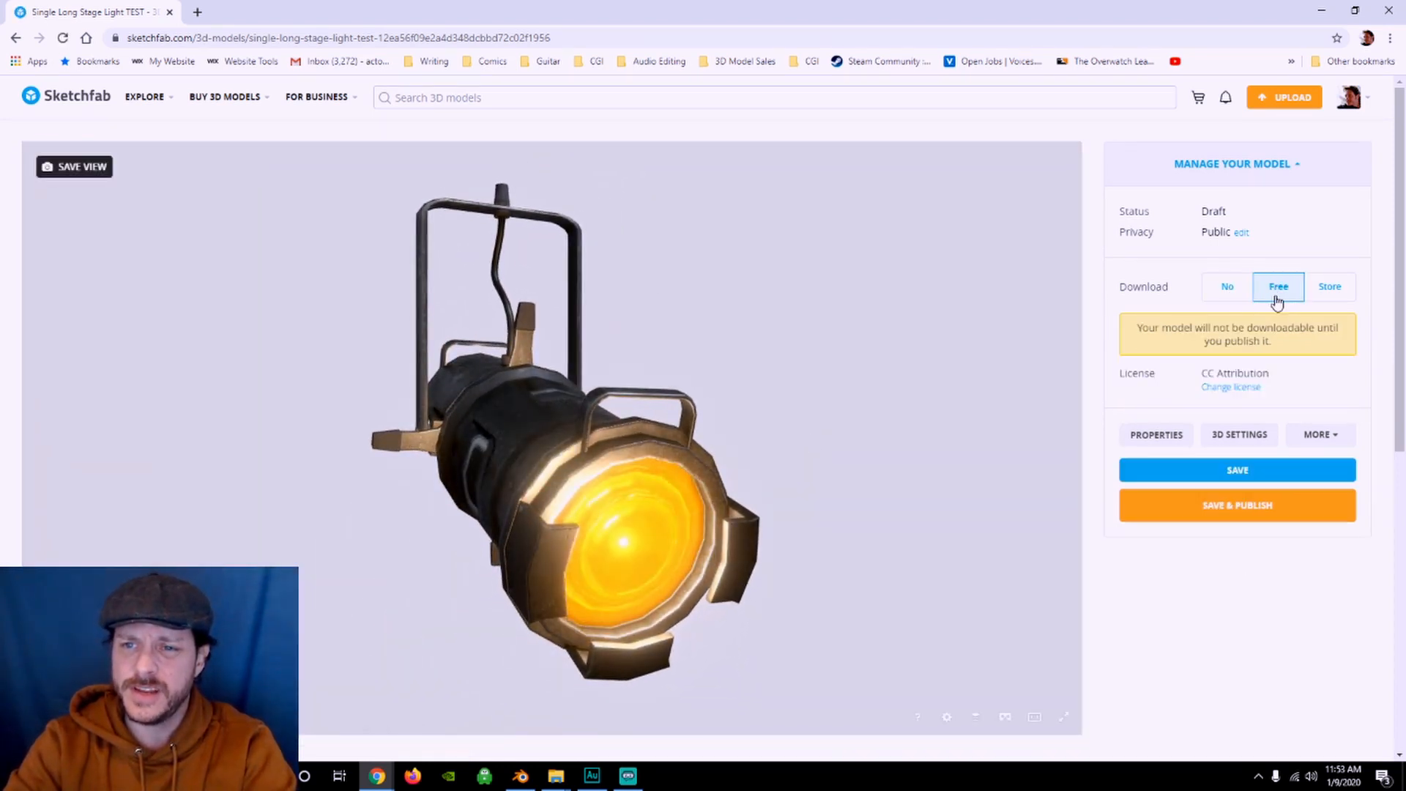
pyautogui.click(1326, 290)
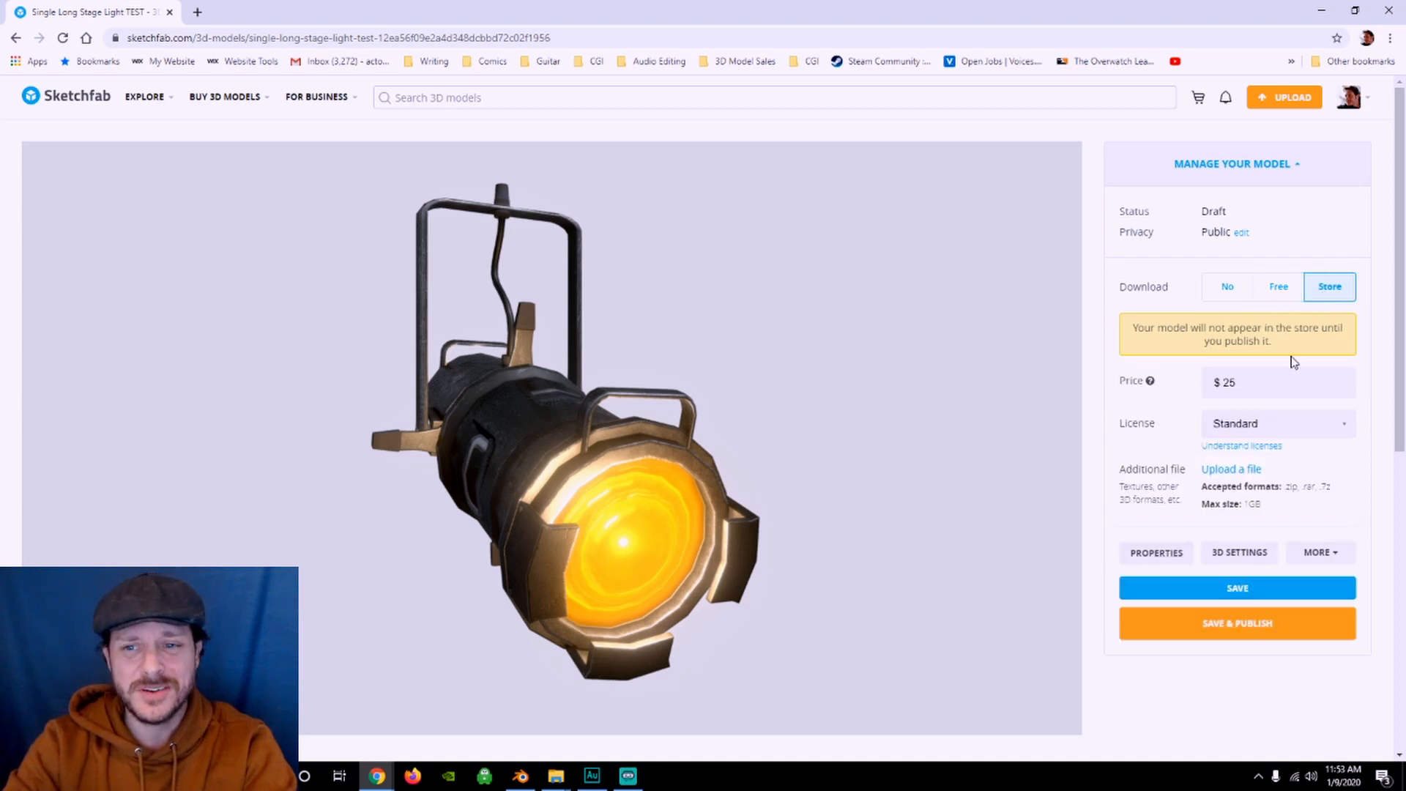
pyautogui.tripleClick(1242, 389)
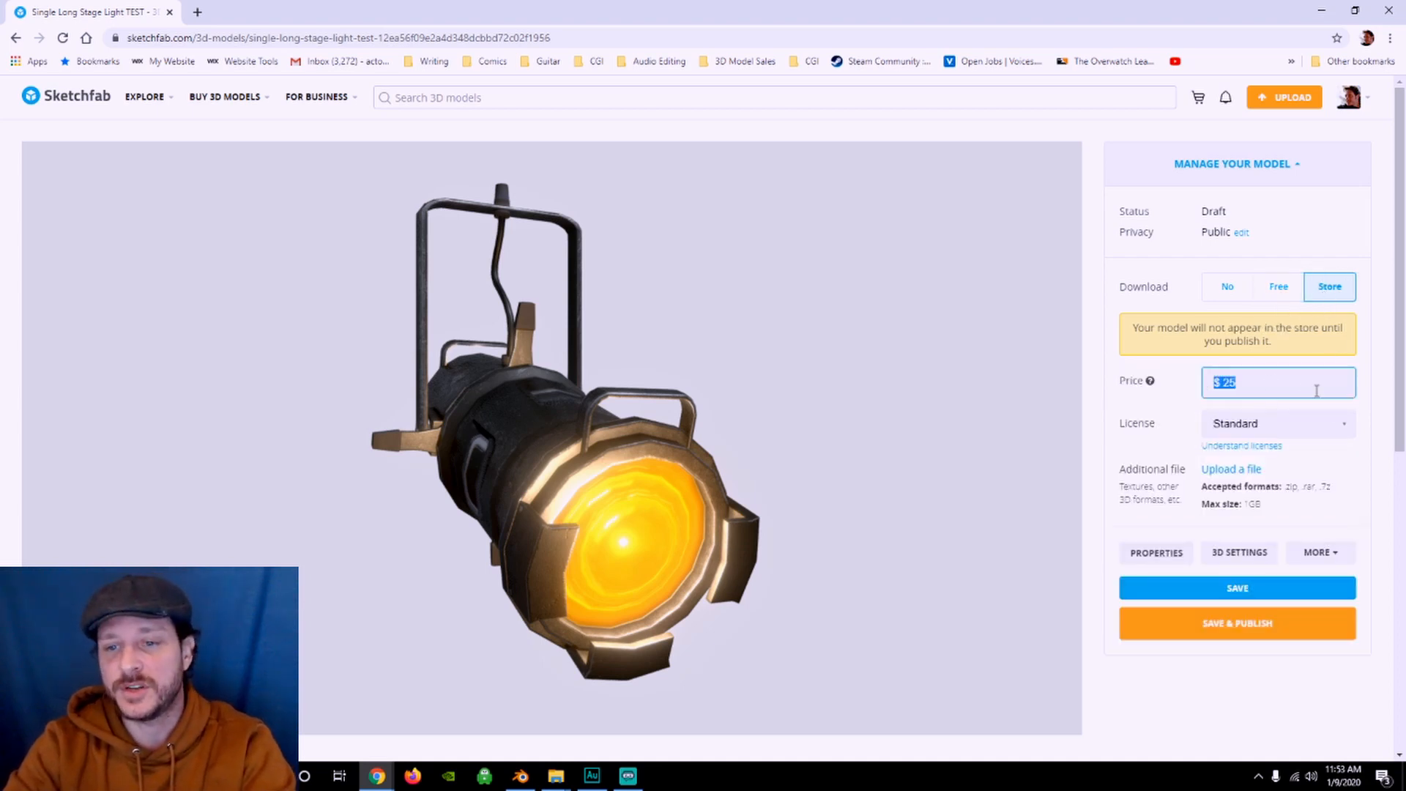
pyautogui.click(1254, 433)
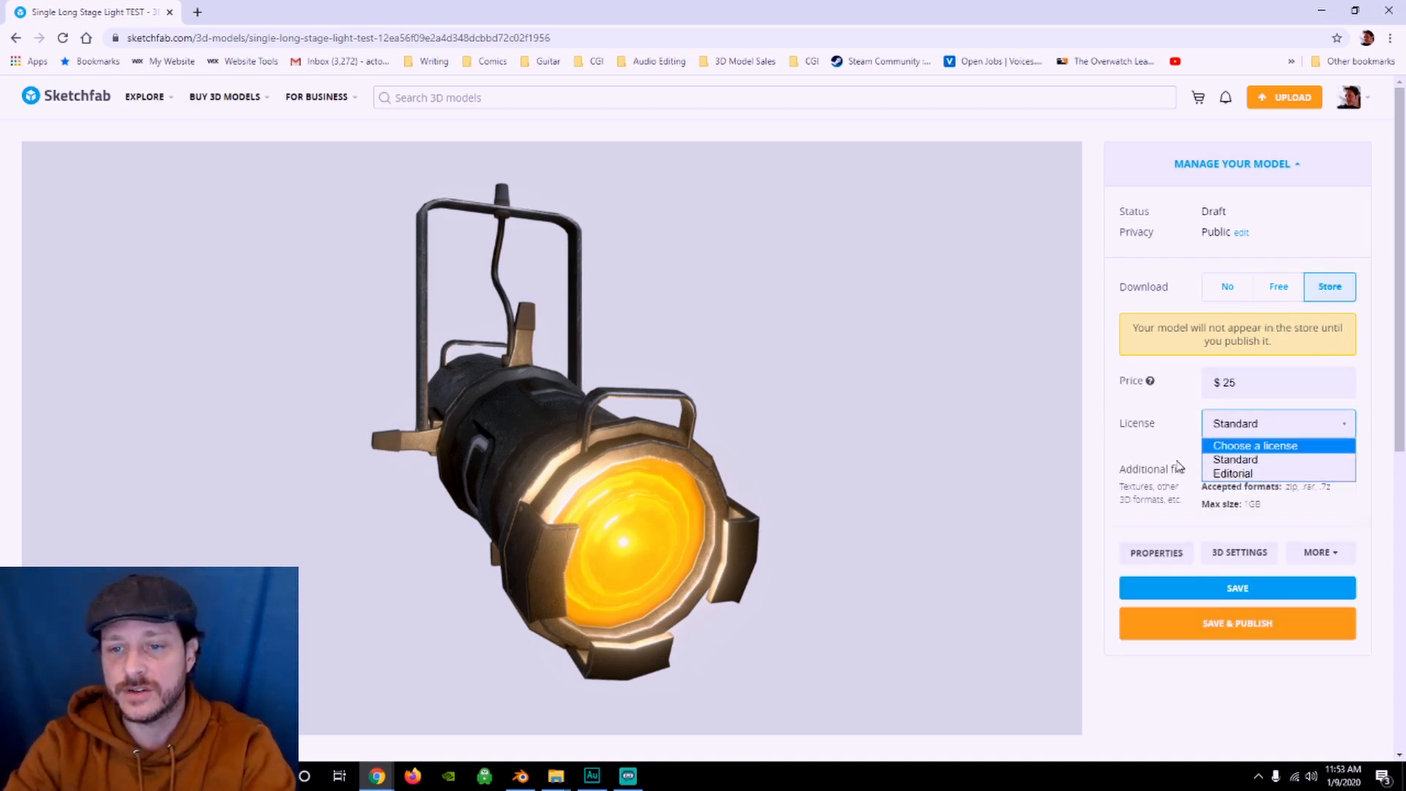